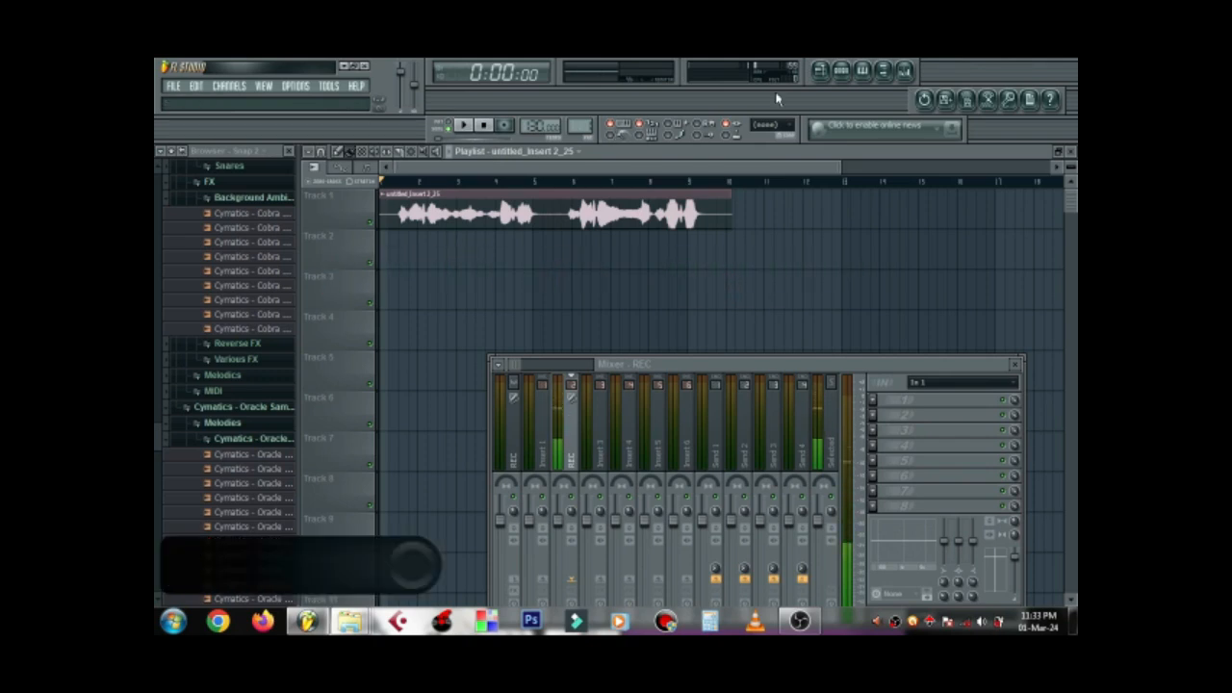
Select only the untitled_Insert 2_25 audio clip channel and link it to the Insert 4 mixer track.
{"action": "left_click", "coordinate": [841, 71]}
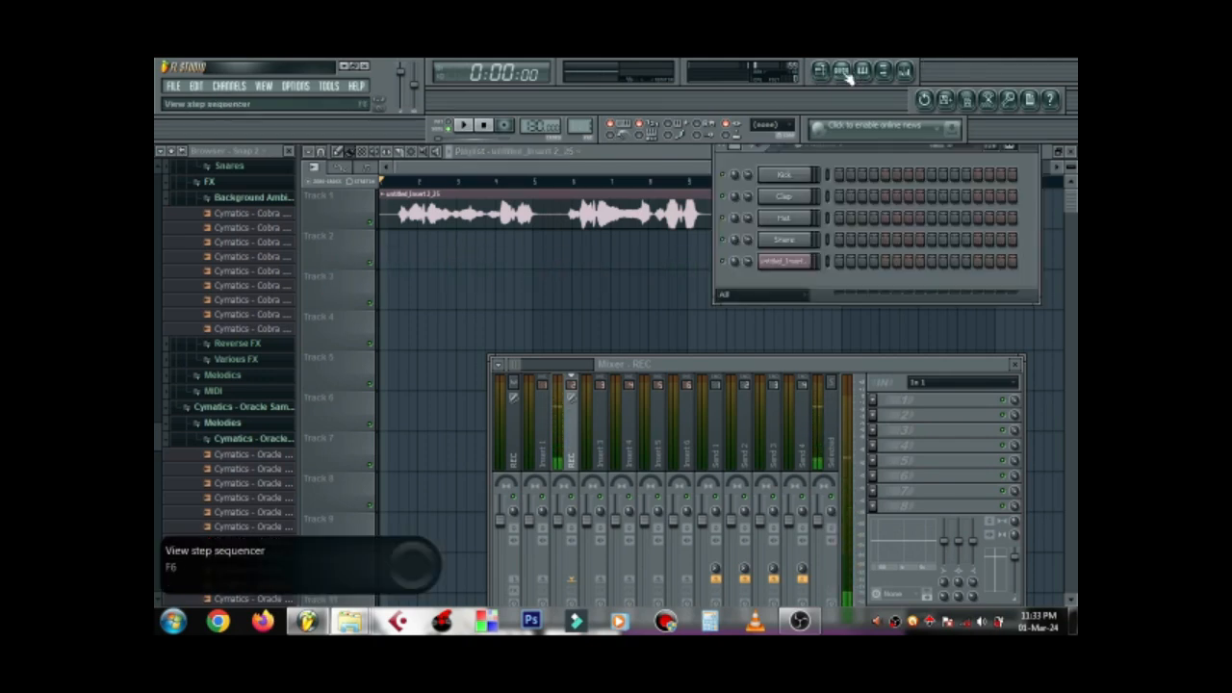
{"action": "left_click", "coordinate": [826, 261]}
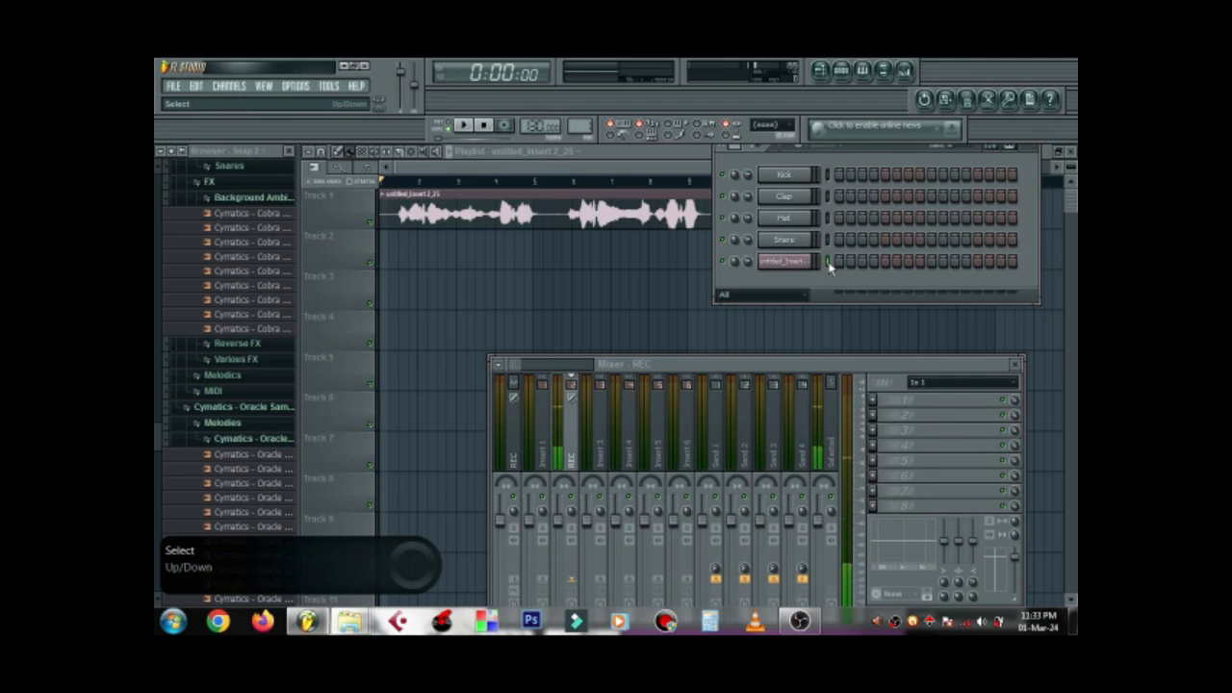
{"action": "left_click_drag", "start_coordinate": [899, 157], "coordinate": [893, 212]}
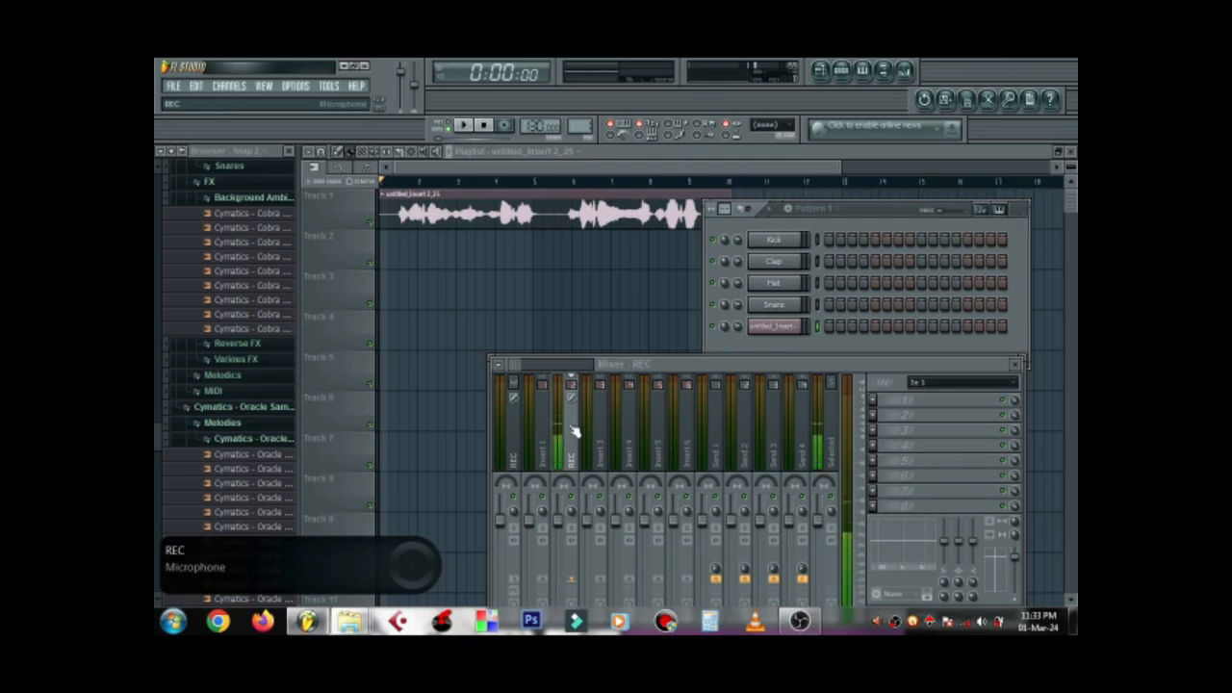
{"action": "left_click", "coordinate": [627, 459]}
{"action": "right_click", "coordinate": [628, 459]}
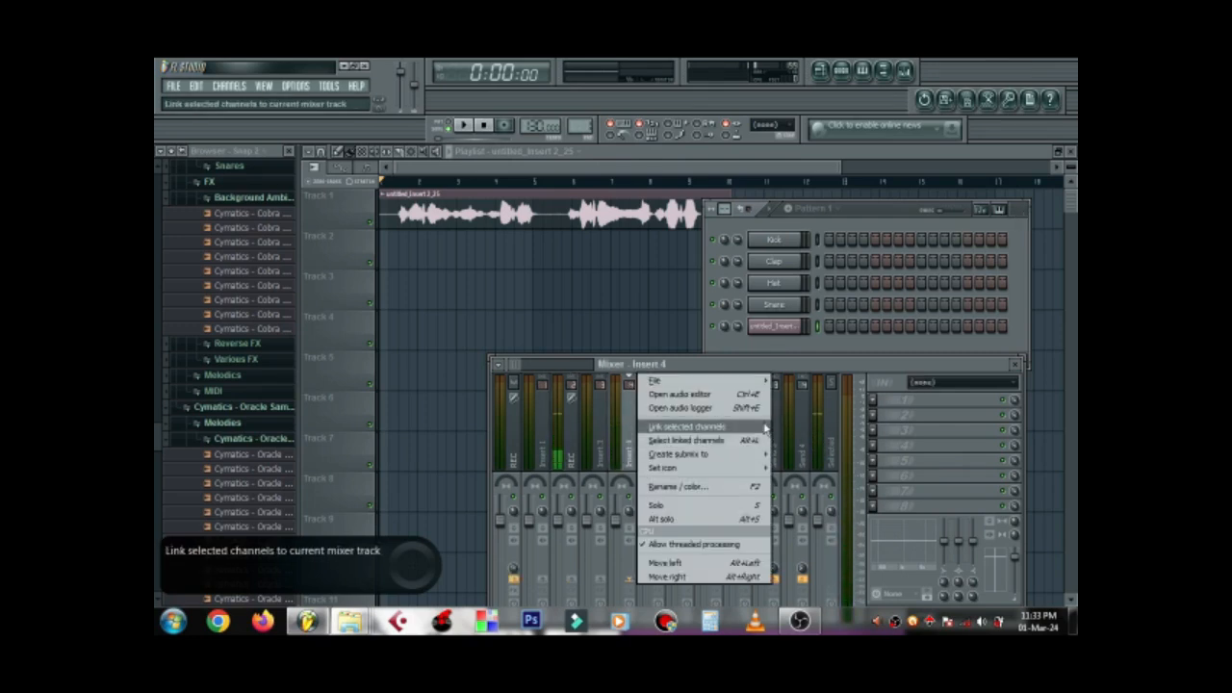
{"action": "mouse_move", "coordinate": [779, 441]}
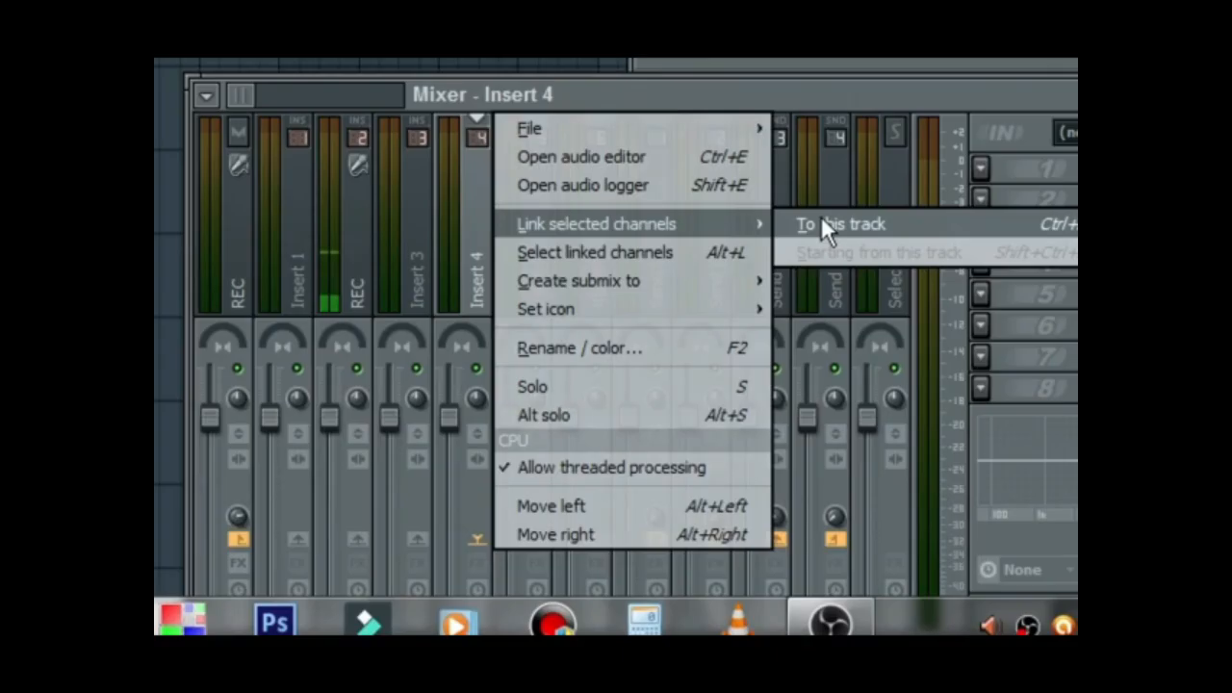
{"action": "left_click", "coordinate": [820, 440]}
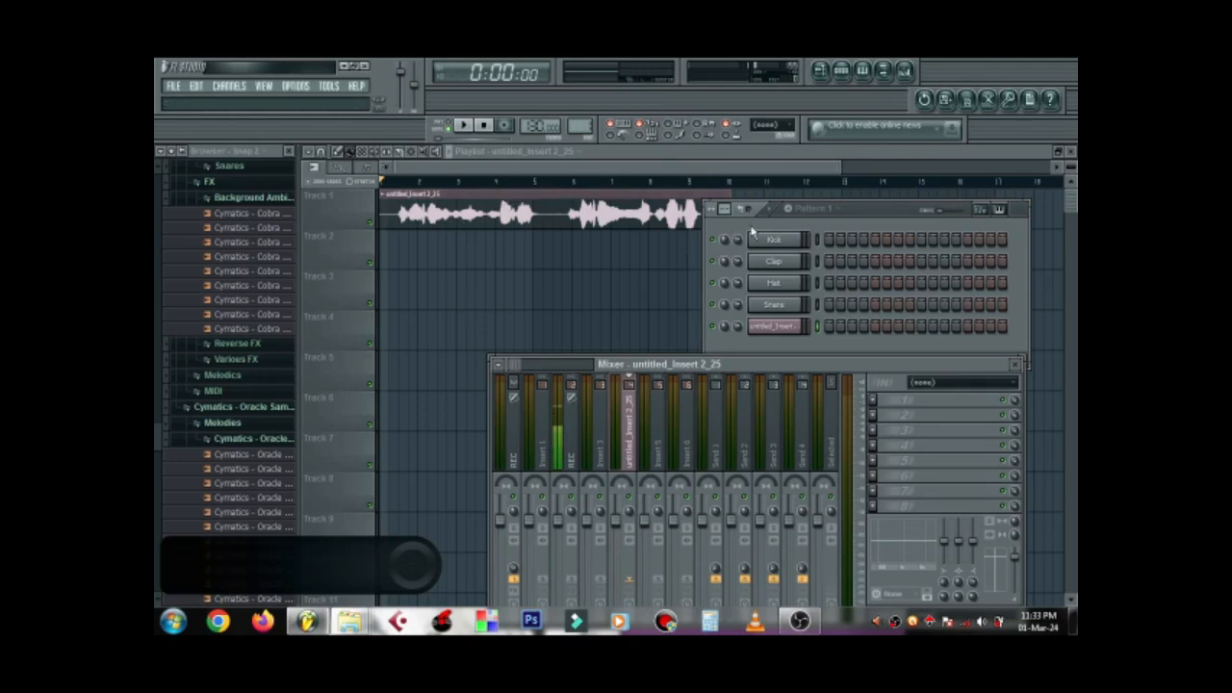
Load Fruity Parametric EQ 2 into the vocal track's first effect slot and arrange the windows so the EQ is accessible.
{"action": "left_click_drag", "start_coordinate": [860, 213], "coordinate": [1068, 399]}
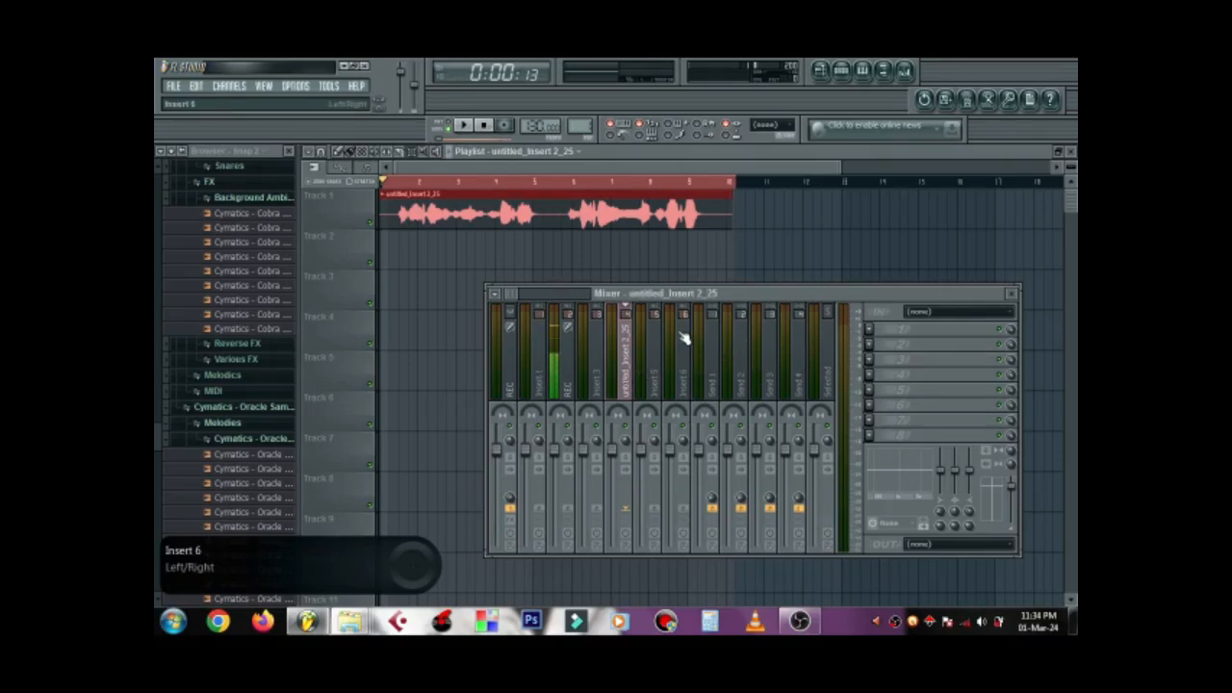
{"action": "key", "text": "space"}
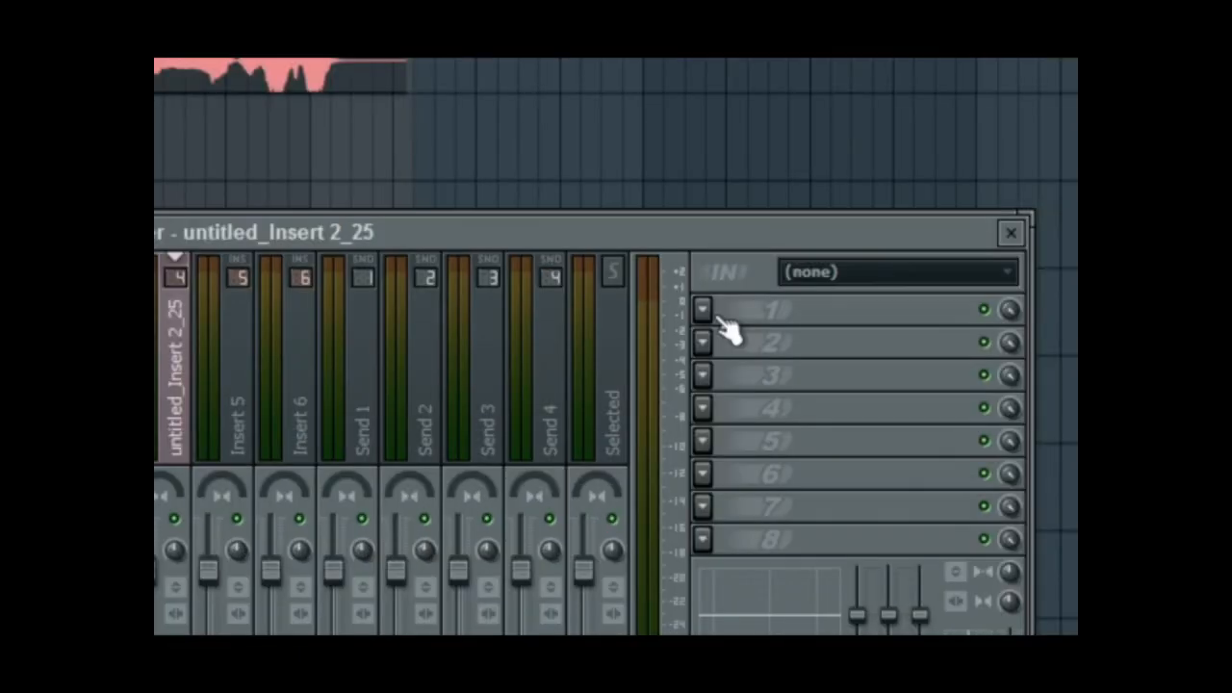
{"action": "left_click", "coordinate": [704, 310]}
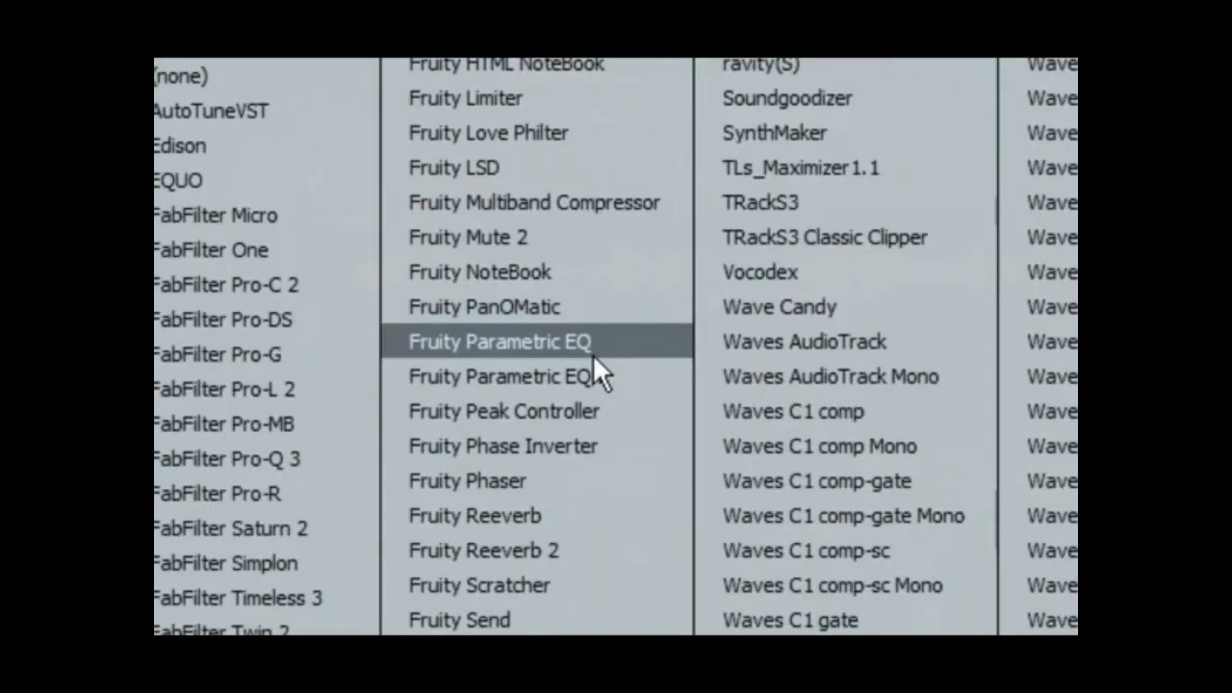
{"action": "left_click", "coordinate": [534, 376]}
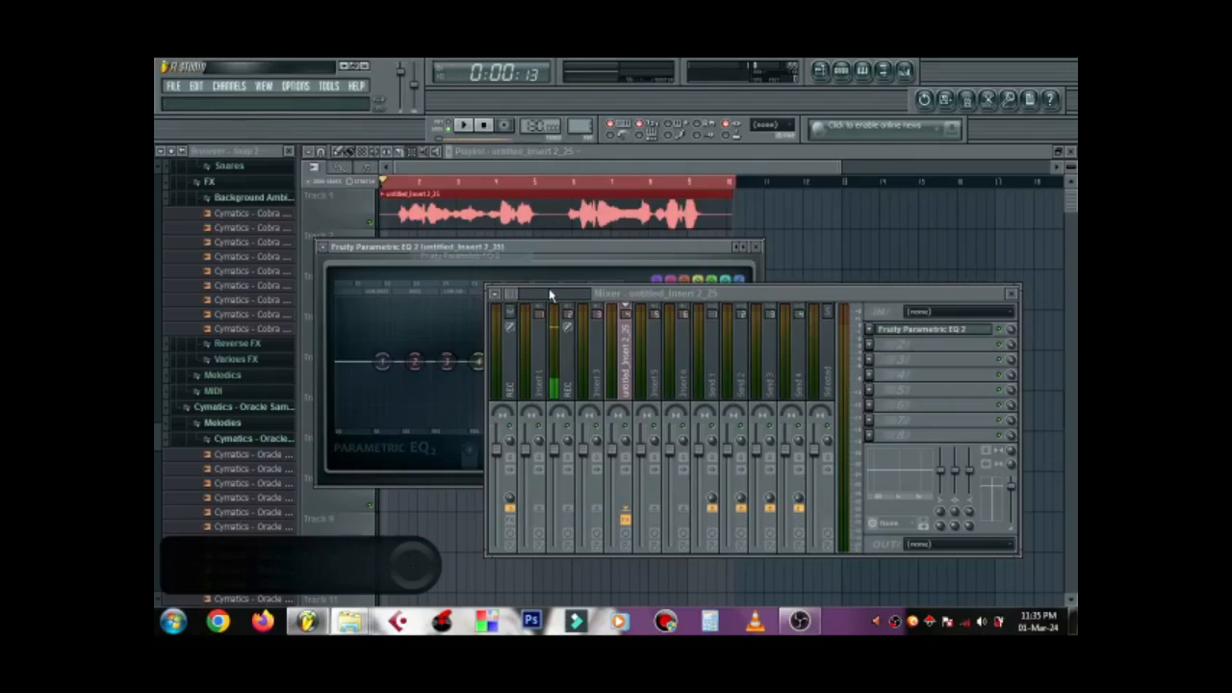
{"action": "left_click_drag", "start_coordinate": [763, 300], "coordinate": [685, 375]}
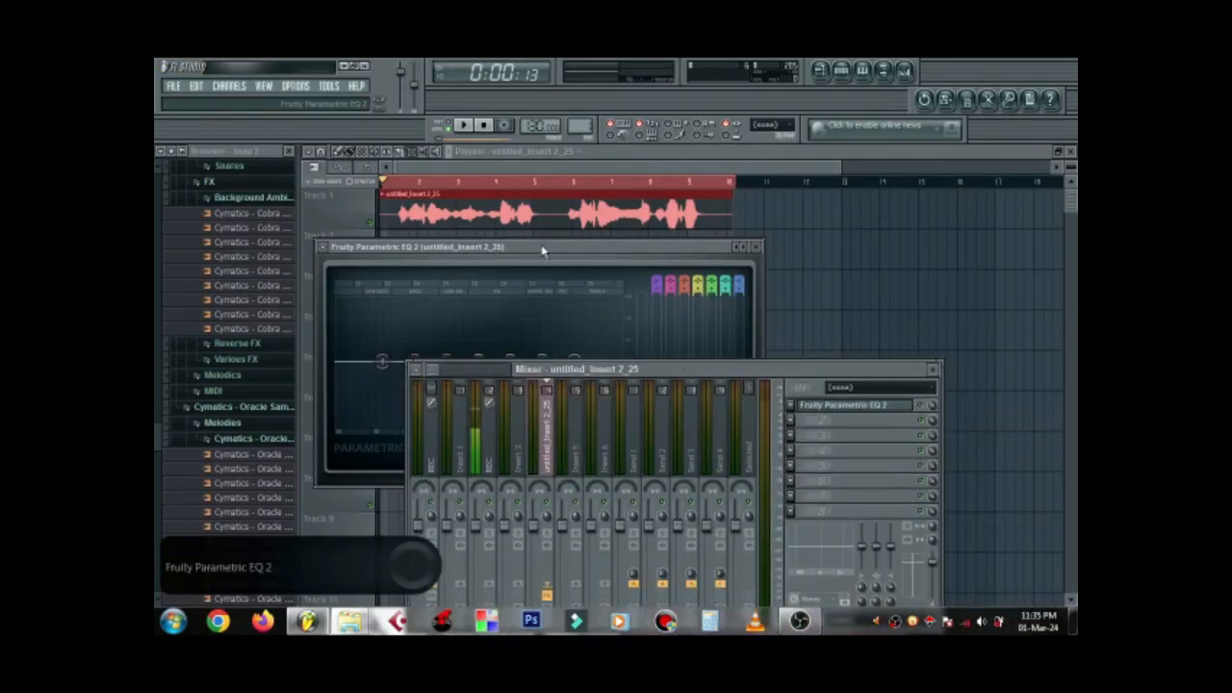
{"action": "left_click_drag", "start_coordinate": [542, 250], "coordinate": [690, 160]}
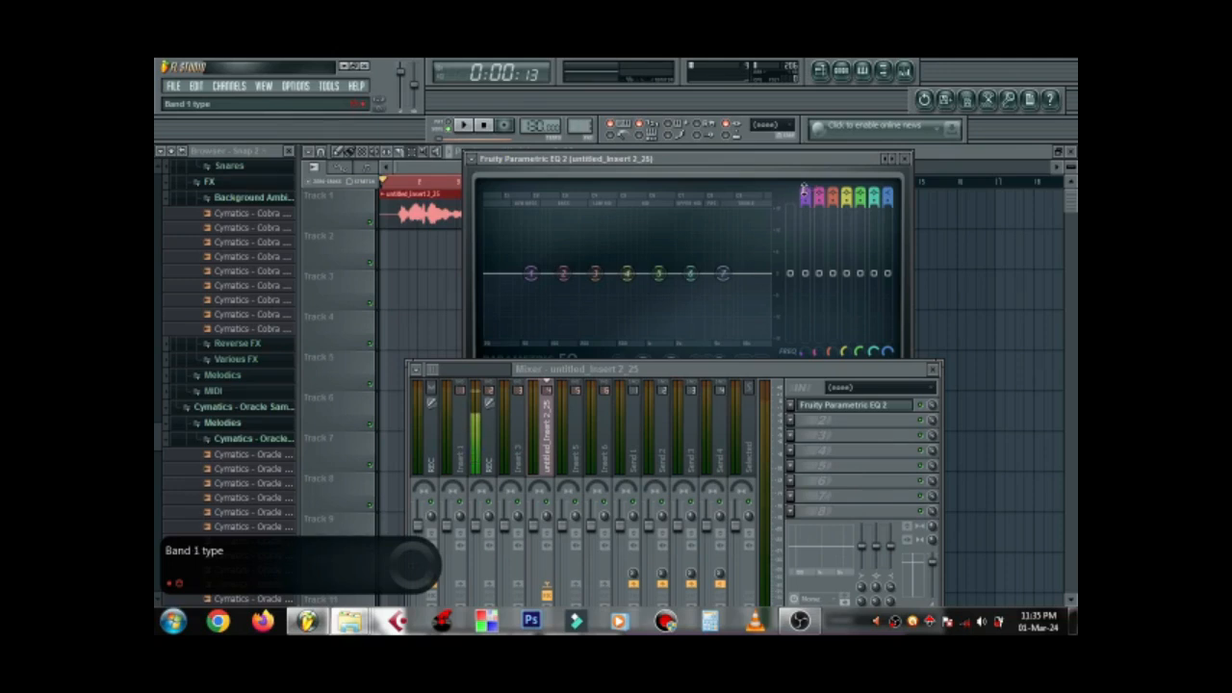
Change EQ band 1 to a steep high-pass with its cutoff just above 100 Hz, and shift band 2 down beside it.
{"action": "mouse_move", "coordinate": [804, 189]}
{"action": "left_mouse_down"}
{"action": "mouse_move", "coordinate": [804, 176]}
{"action": "mouse_move", "coordinate": [806, 190]}
{"action": "left_mouse_up"}
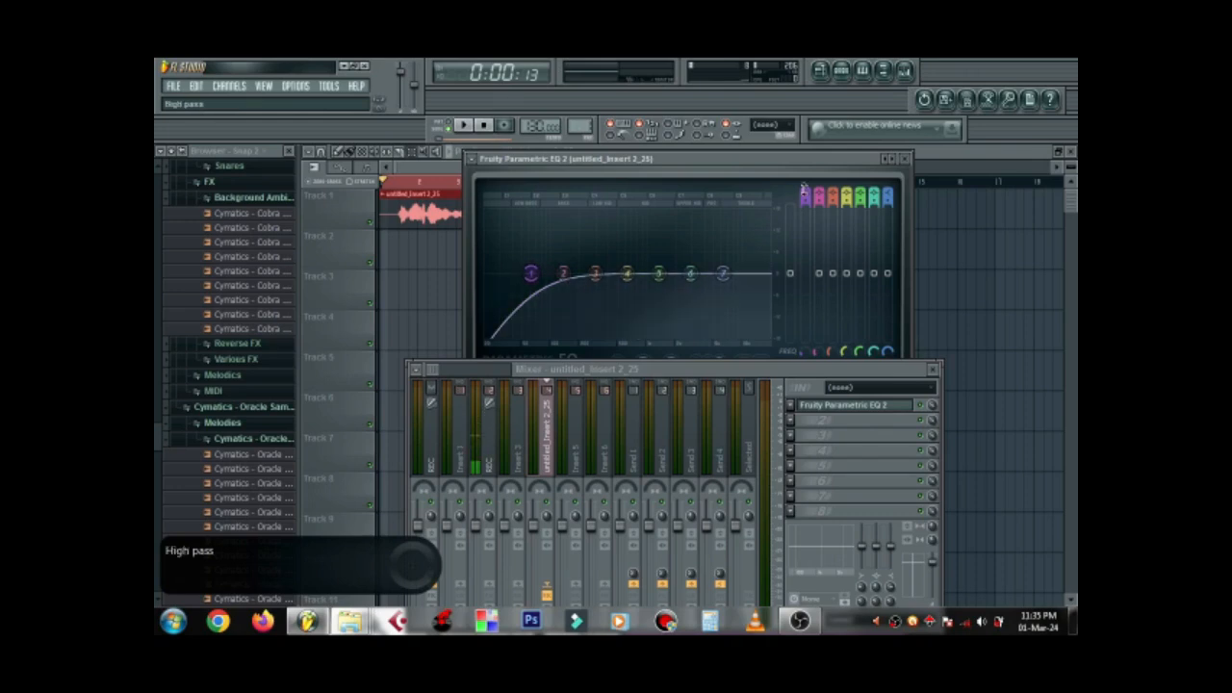
{"action": "left_click_drag", "start_coordinate": [806, 210], "coordinate": [807, 199]}
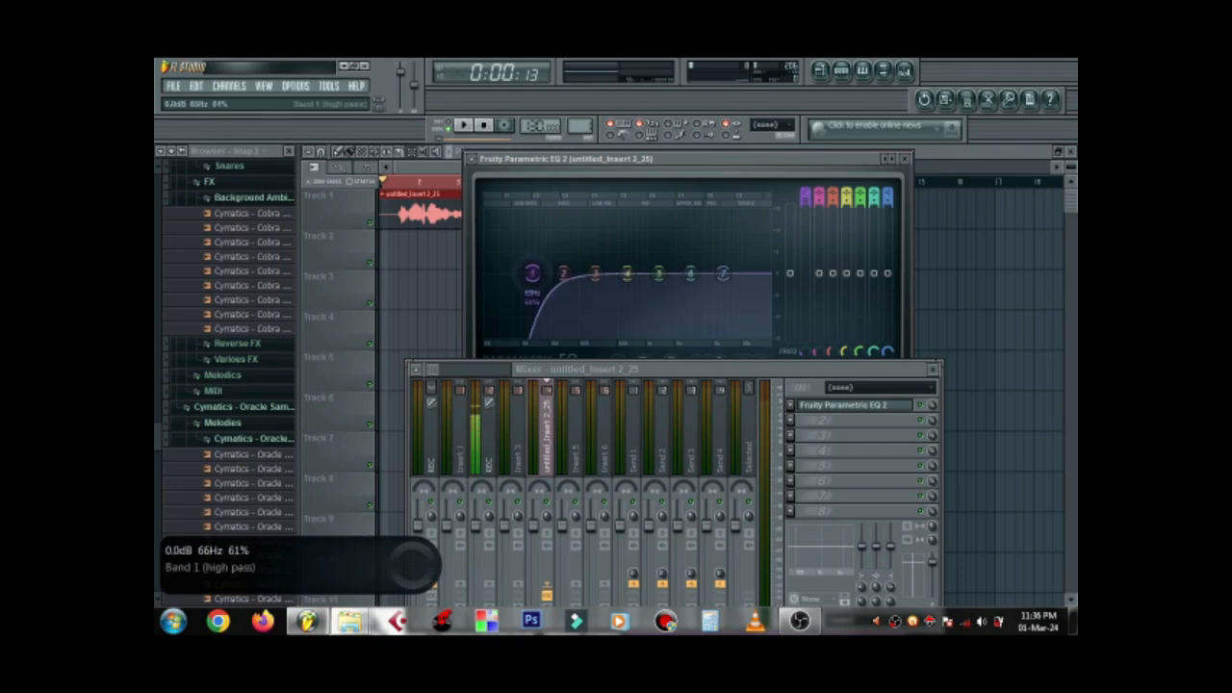
{"action": "left_click_drag", "start_coordinate": [532, 274], "coordinate": [553, 273]}
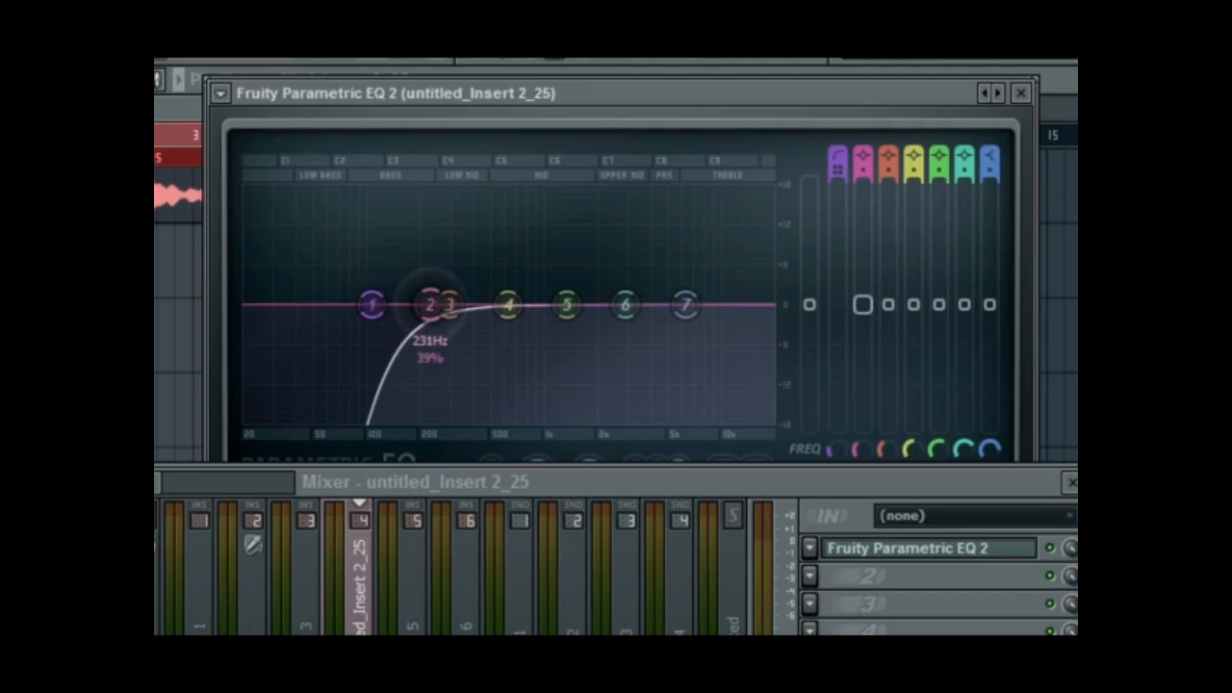
{"action": "left_click_drag", "start_coordinate": [430, 305], "coordinate": [396, 307]}
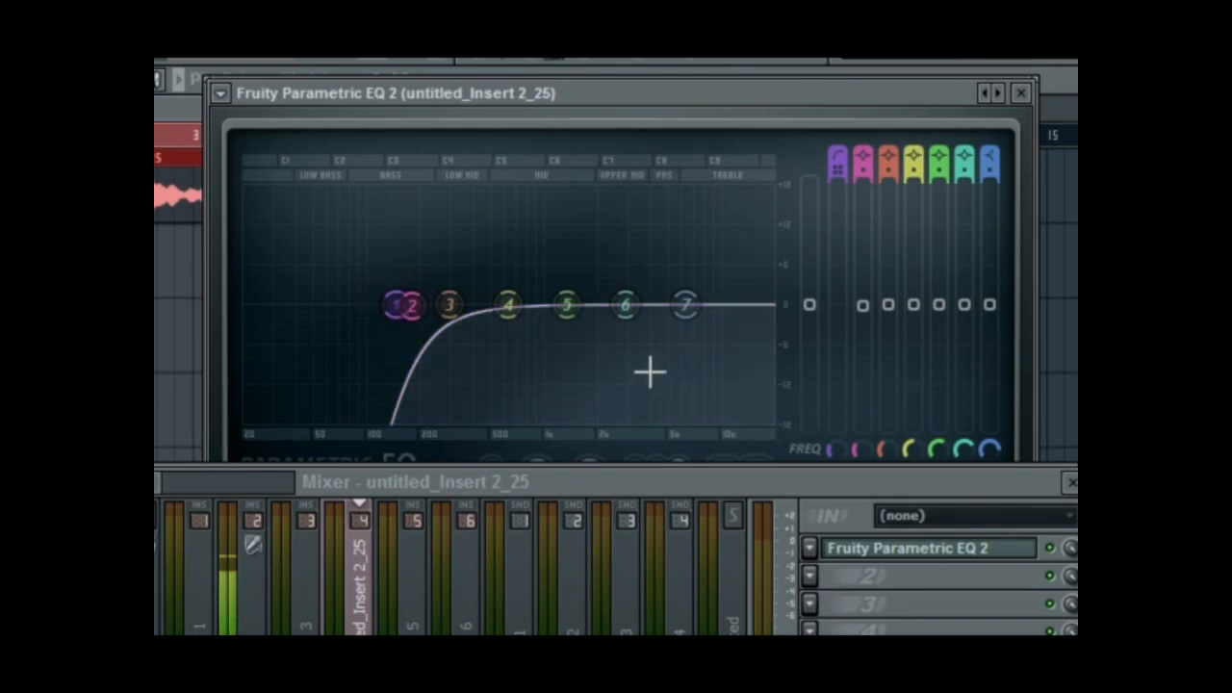
While the vocal plays, boost EQ band 6 between 2 and 5 kHz and lift band 5 slightly at about 1988 Hz.
{"action": "key", "text": "space"}
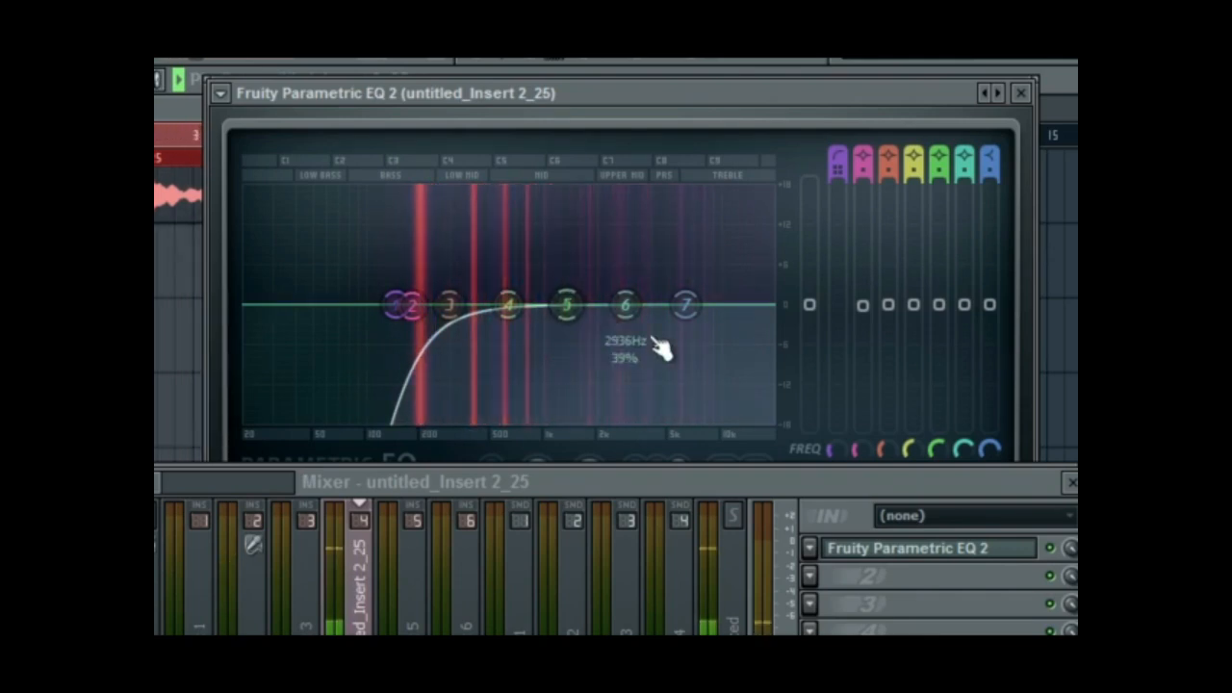
{"action": "left_click_drag", "start_coordinate": [625, 305], "coordinate": [649, 286]}
{"action": "scroll", "coordinate": [652, 299], "scroll_direction": "down", "scroll_amount": 2}
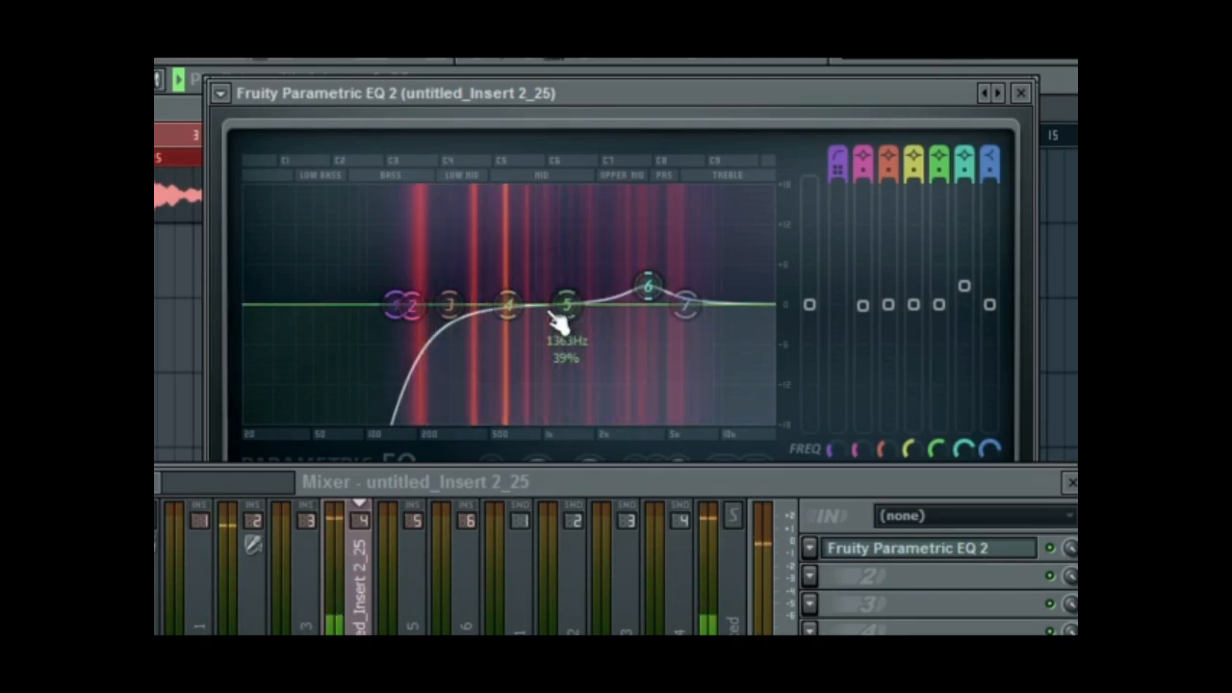
{"action": "left_click_drag", "start_coordinate": [564, 317], "coordinate": [595, 299]}
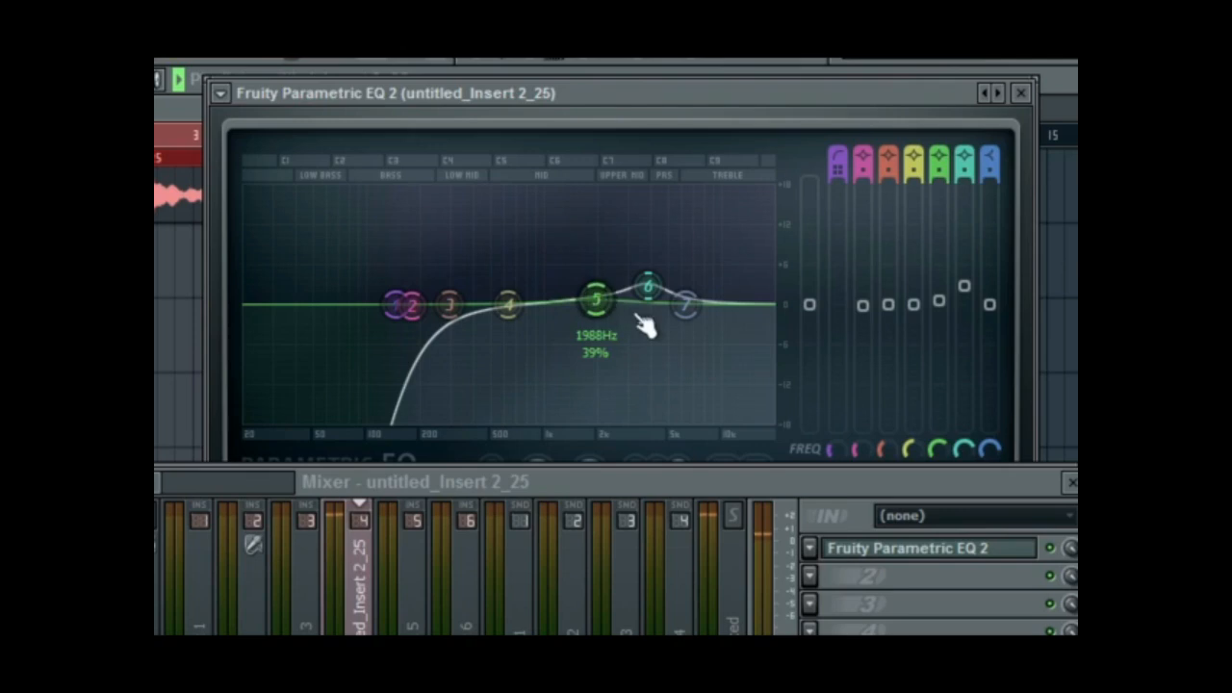
{"action": "key", "text": "space"}
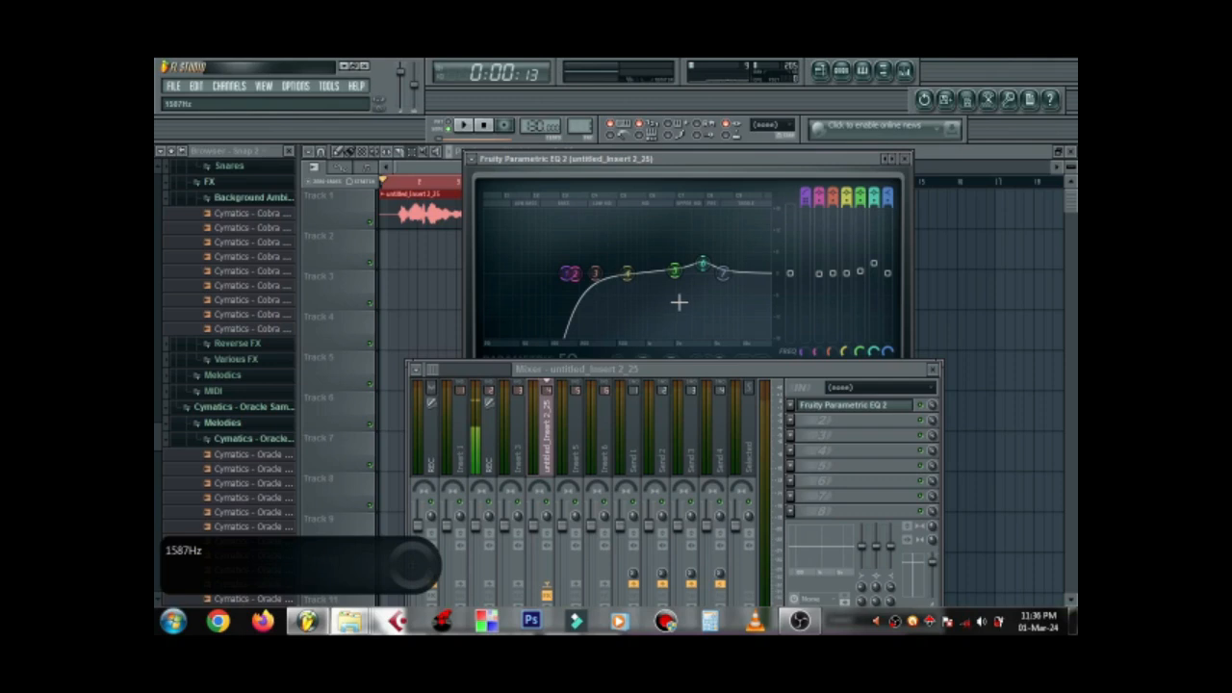
Load Fruity Limiter into the vocal track's second effect slot, switch it to compressor mode and arrange the windows around it.
{"action": "left_click", "coordinate": [798, 426]}
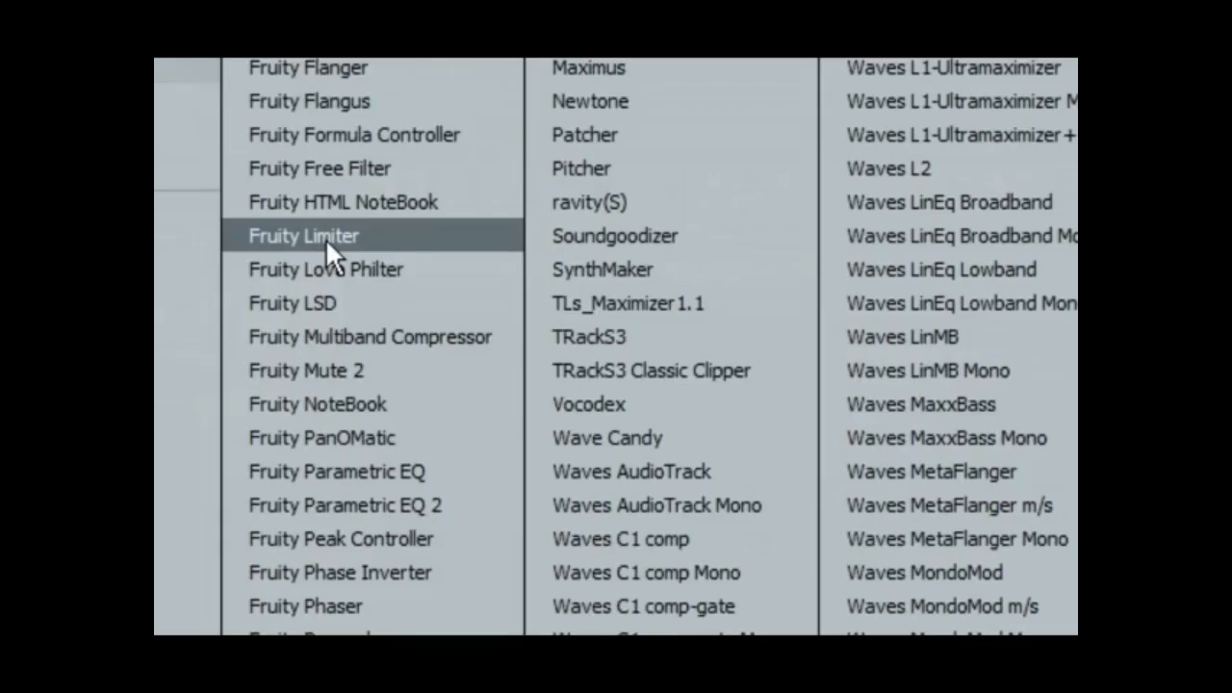
{"action": "left_click", "coordinate": [452, 146]}
{"action": "left_click_drag", "start_coordinate": [650, 409], "coordinate": [797, 423]}
{"action": "left_click_drag", "start_coordinate": [518, 297], "coordinate": [504, 184]}
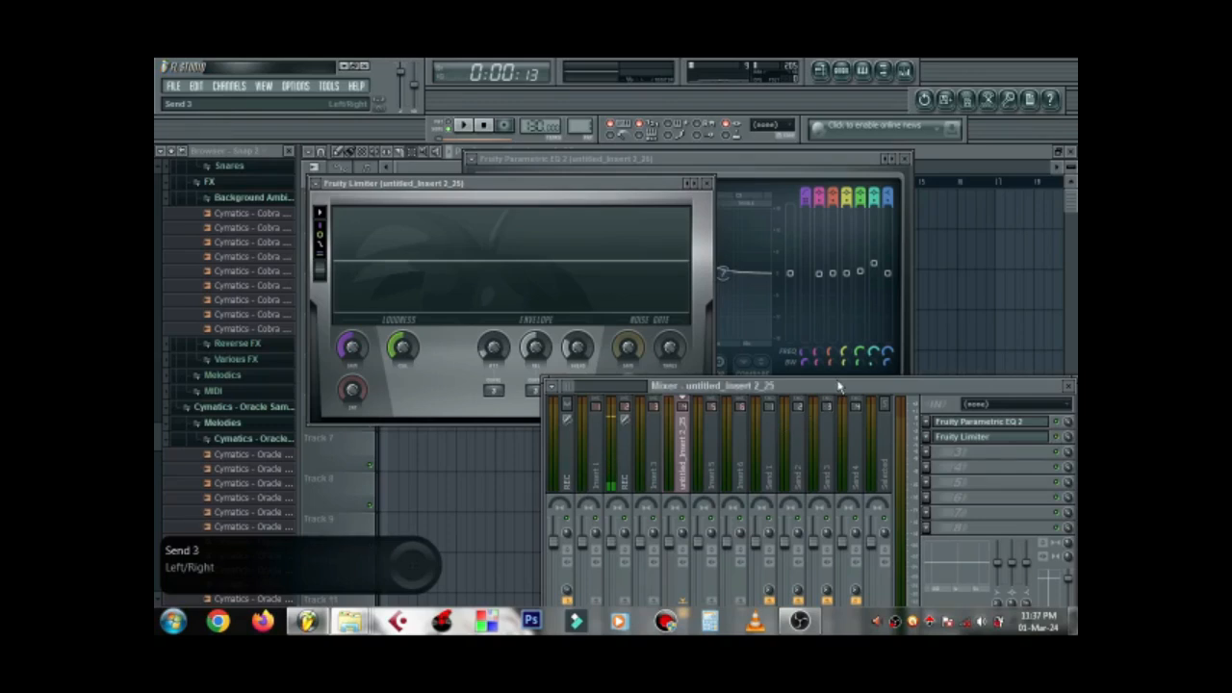
{"action": "left_click_drag", "start_coordinate": [838, 386], "coordinate": [837, 439]}
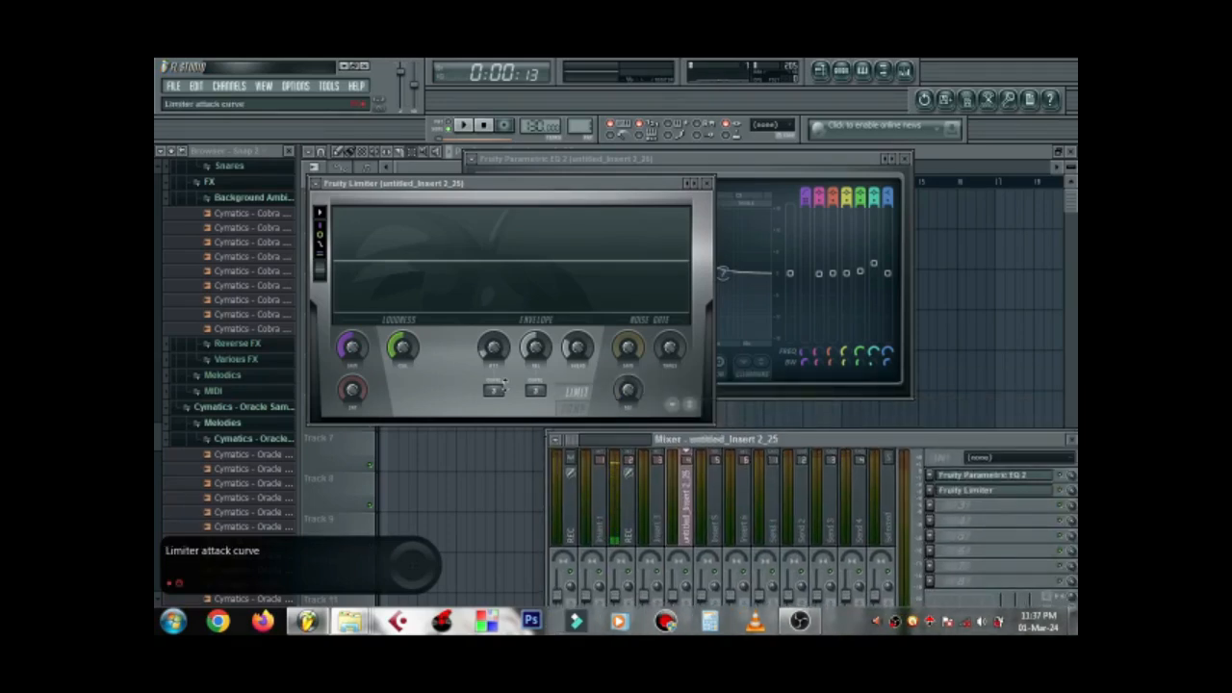
{"action": "left_click", "coordinate": [572, 409]}
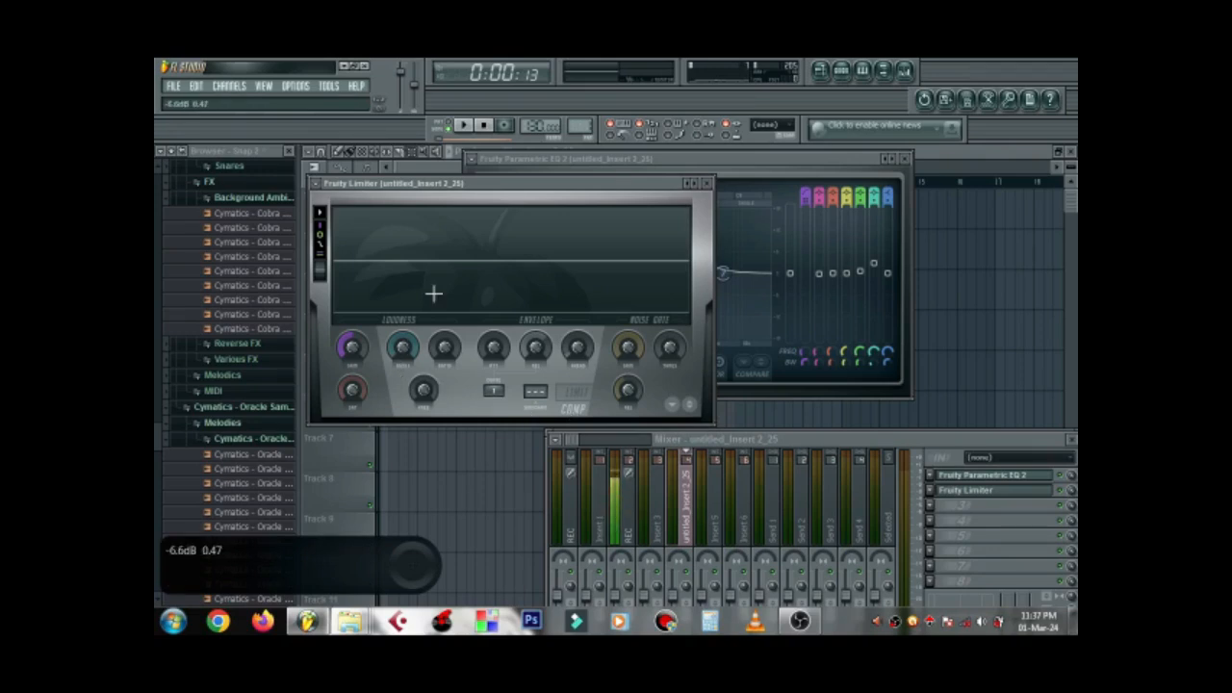
{"action": "left_click_drag", "start_coordinate": [512, 190], "coordinate": [637, 183]}
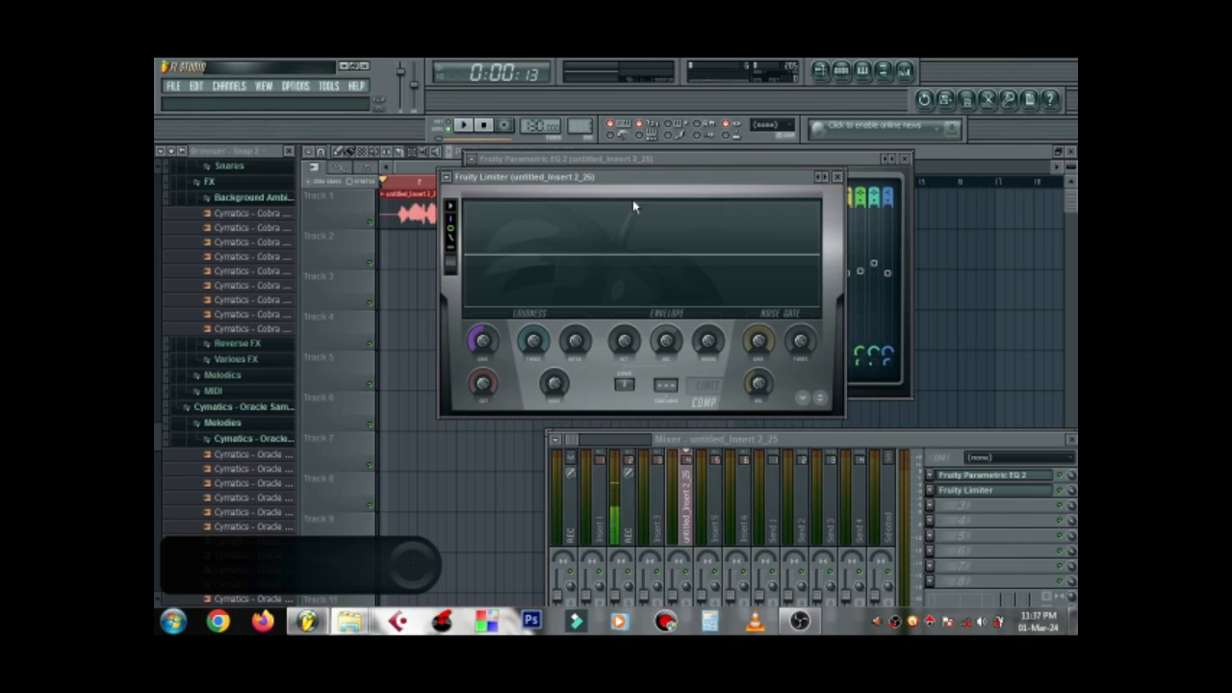
Play the vocal and compress it by lowering the Fruity Limiter's threshold close to the bottom and raising its ratio.
{"action": "key", "text": "space"}
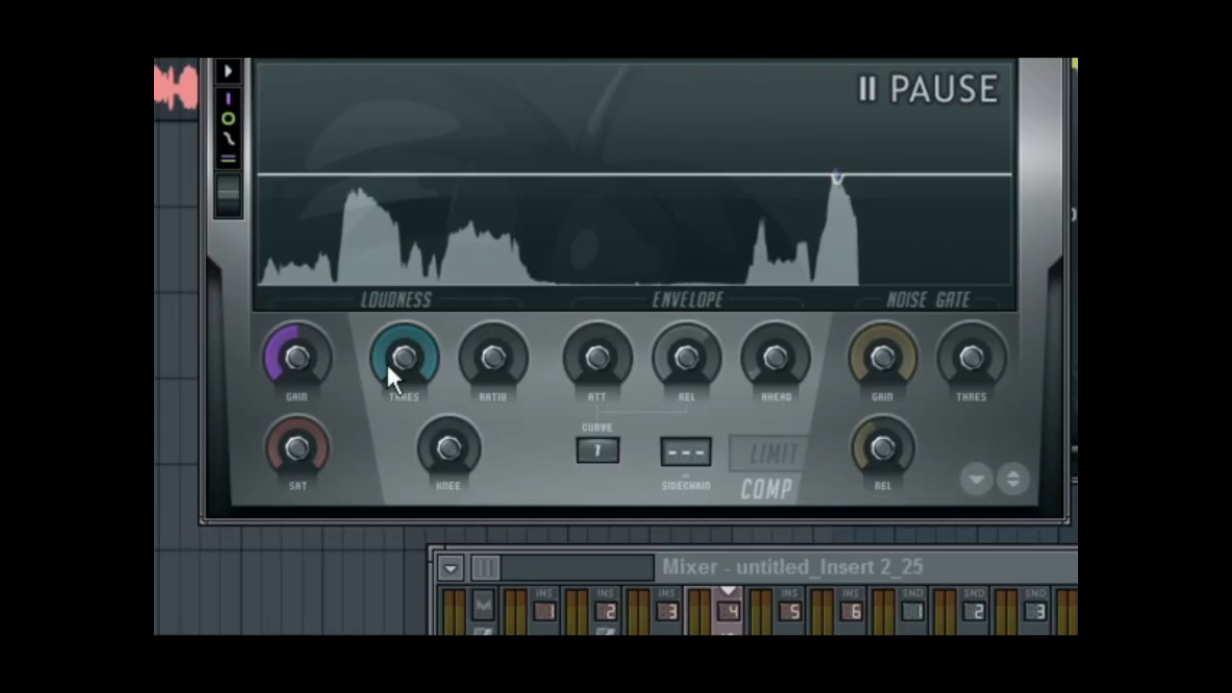
{"action": "left_click_drag", "start_coordinate": [388, 369], "coordinate": [388, 414]}
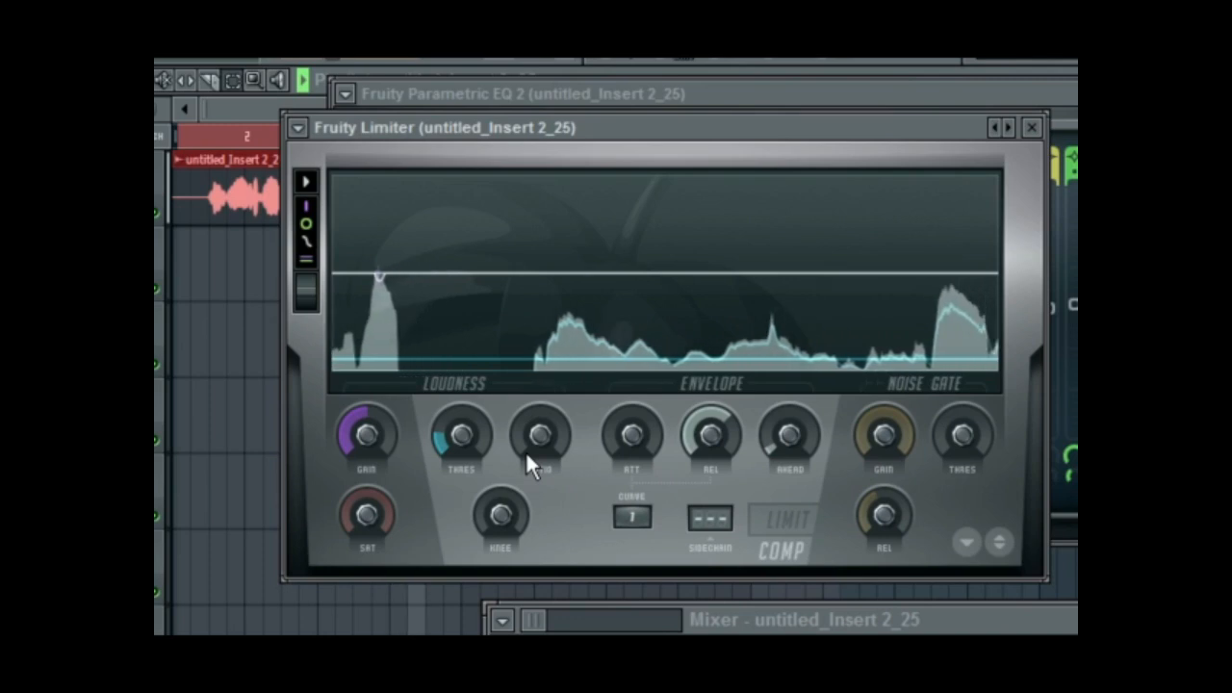
{"action": "left_click_drag", "start_coordinate": [529, 435], "coordinate": [530, 406]}
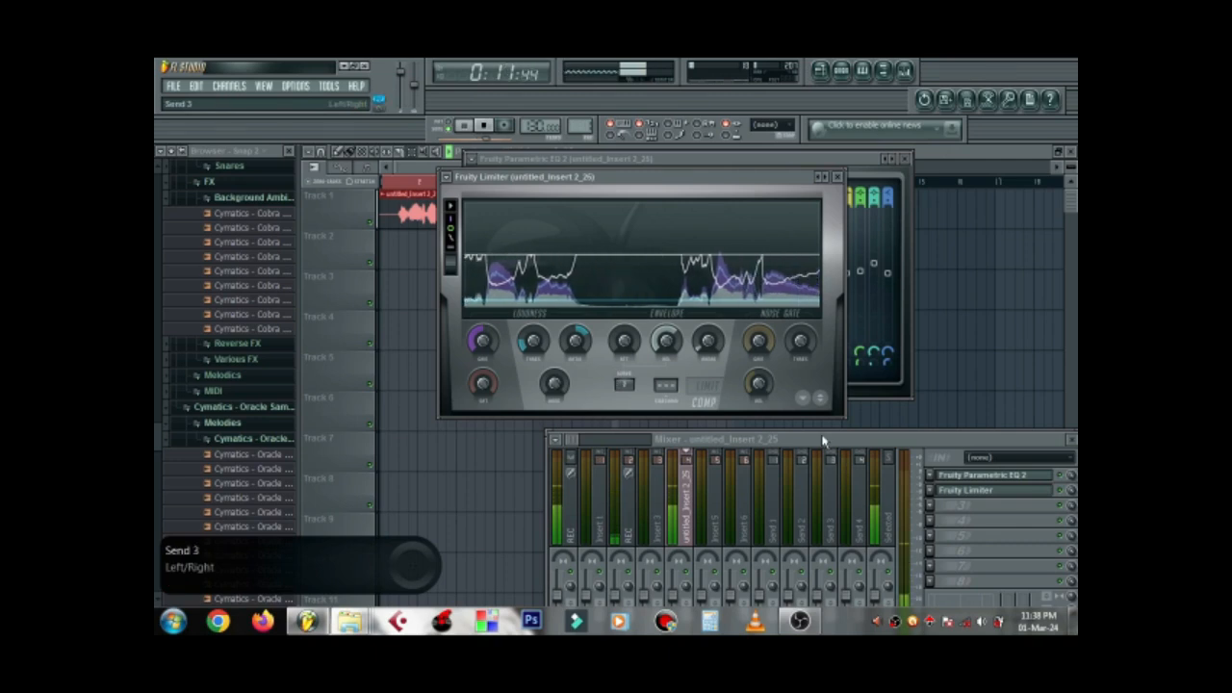
Bring the mixer's effect slots back into view and raise the Fruity Limiter's loudness gain by a few decibels.
{"action": "left_click_drag", "start_coordinate": [822, 440], "coordinate": [808, 307]}
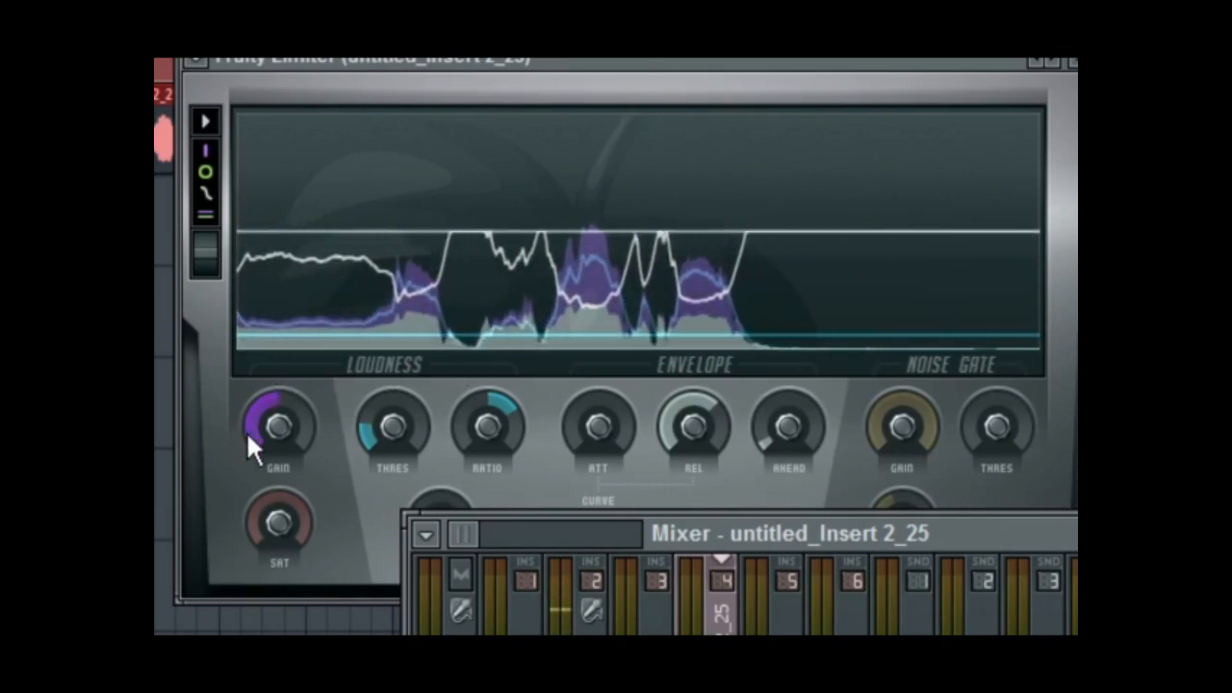
{"action": "left_click_drag", "start_coordinate": [267, 429], "coordinate": [267, 400]}
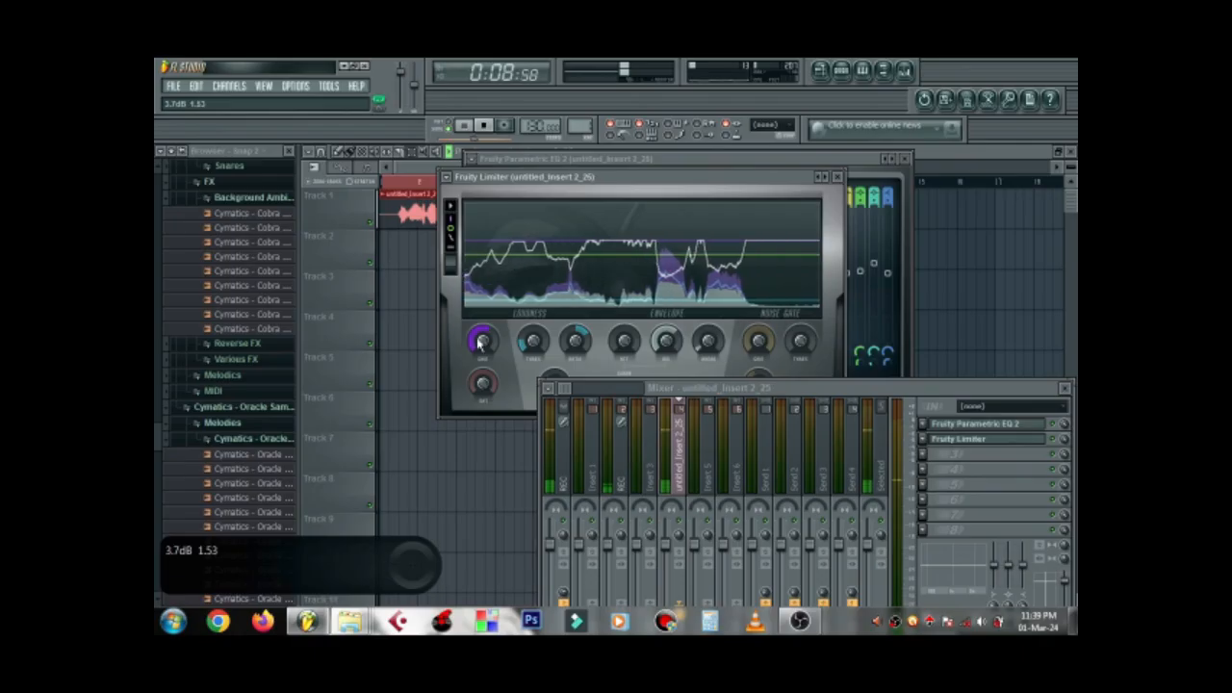
{"action": "left_click_drag", "start_coordinate": [481, 343], "coordinate": [481, 341]}
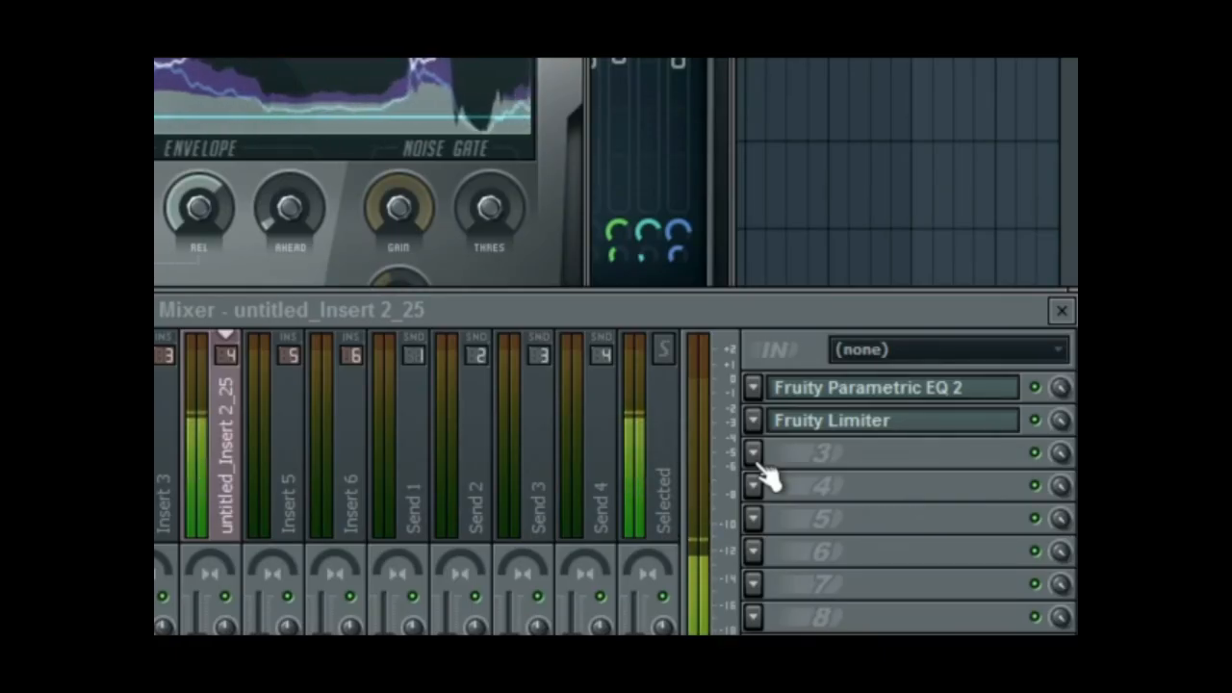
Load Fruity Reeverb 2 into the vocal track's third effect slot and fine-tune its wet level.
{"action": "left_click", "coordinate": [758, 462]}
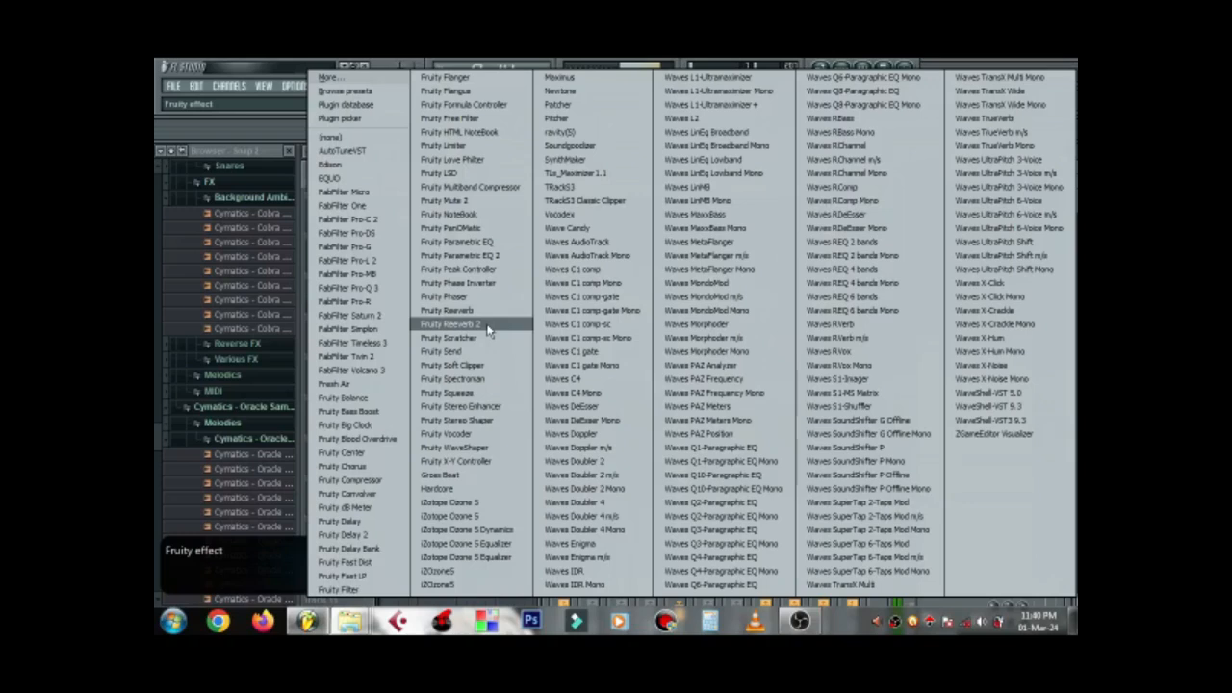
{"action": "left_click", "coordinate": [606, 302]}
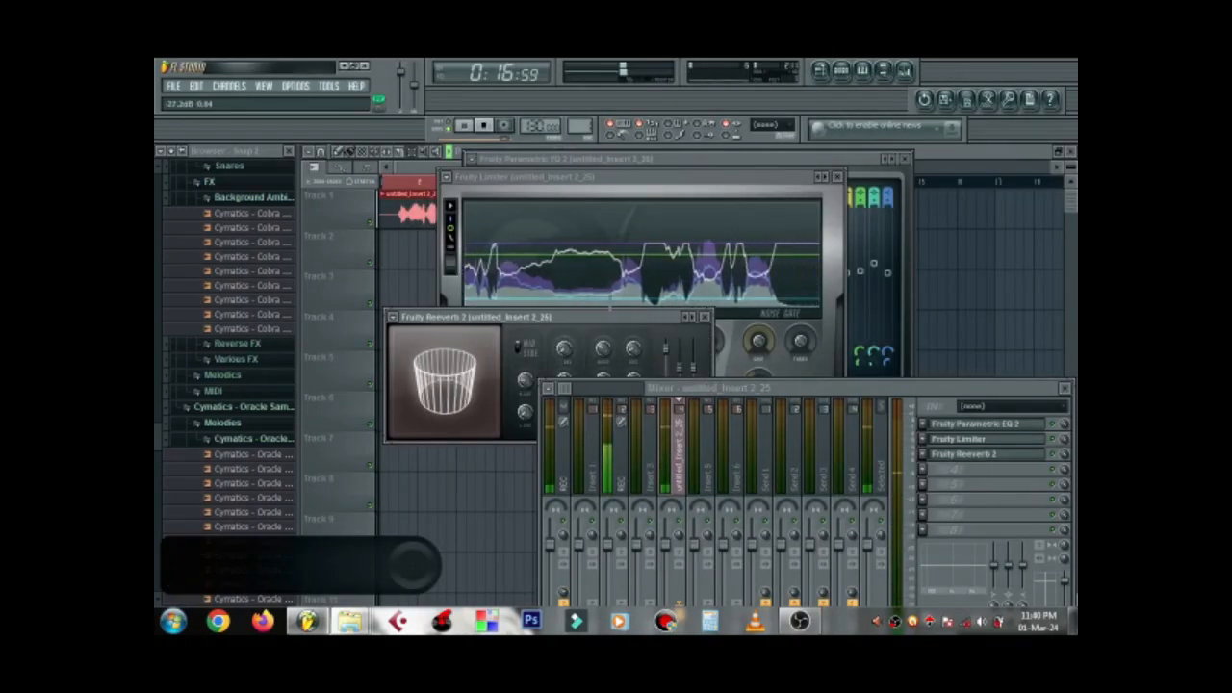
{"action": "left_click_drag", "start_coordinate": [621, 319], "coordinate": [657, 220]}
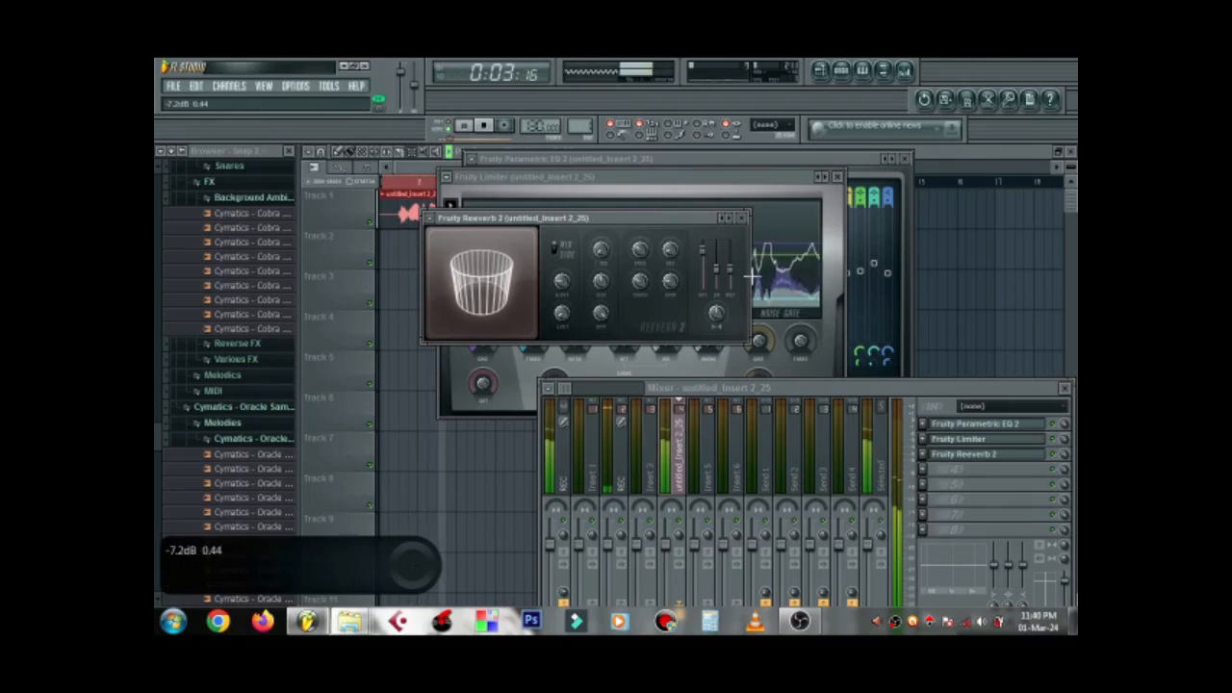
{"action": "left_click_drag", "start_coordinate": [732, 283], "coordinate": [731, 281]}
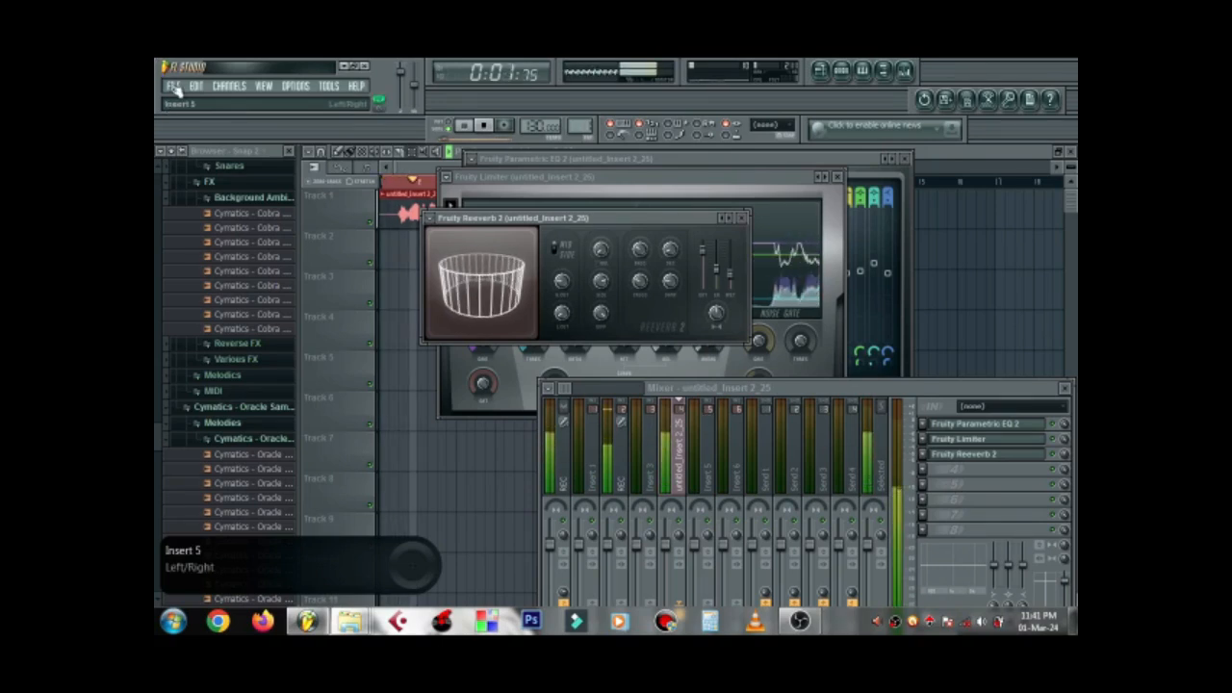
Save the project as LOVE WITH ME 1.flp.
{"action": "left_click", "coordinate": [175, 87]}
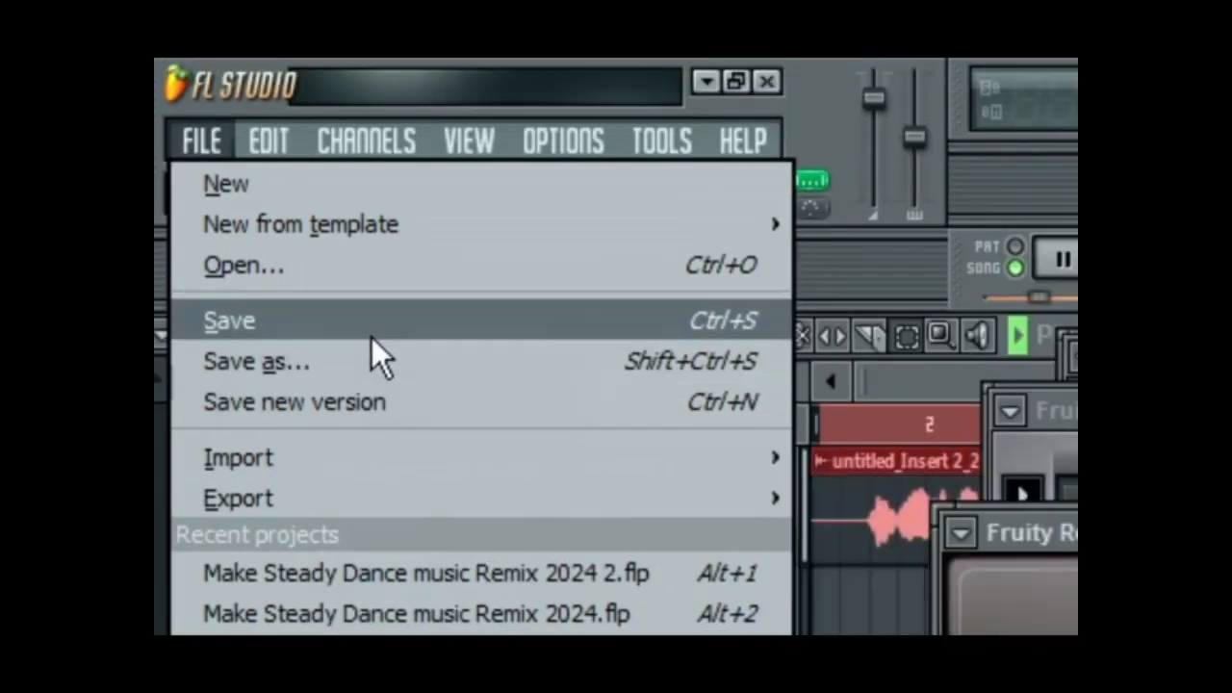
{"action": "left_click", "coordinate": [404, 337]}
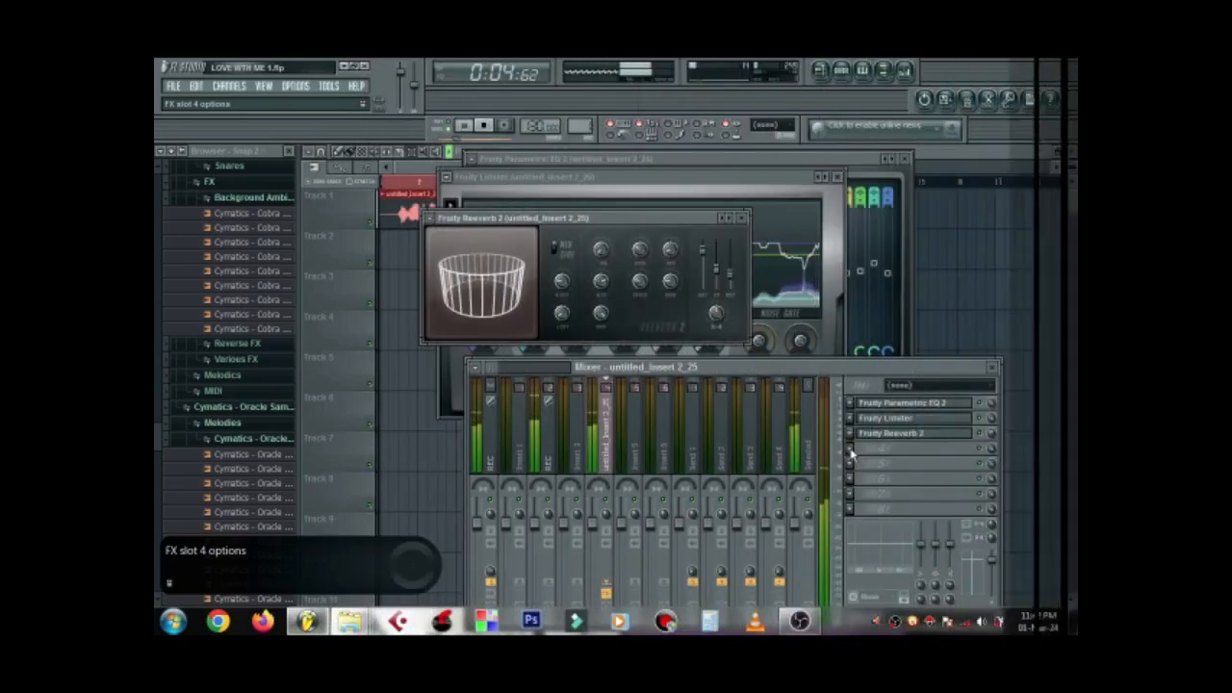
Load AutoTuneVST into the vocal track's fourth effect slot and set its scale to Major.
{"action": "left_click", "coordinate": [974, 468]}
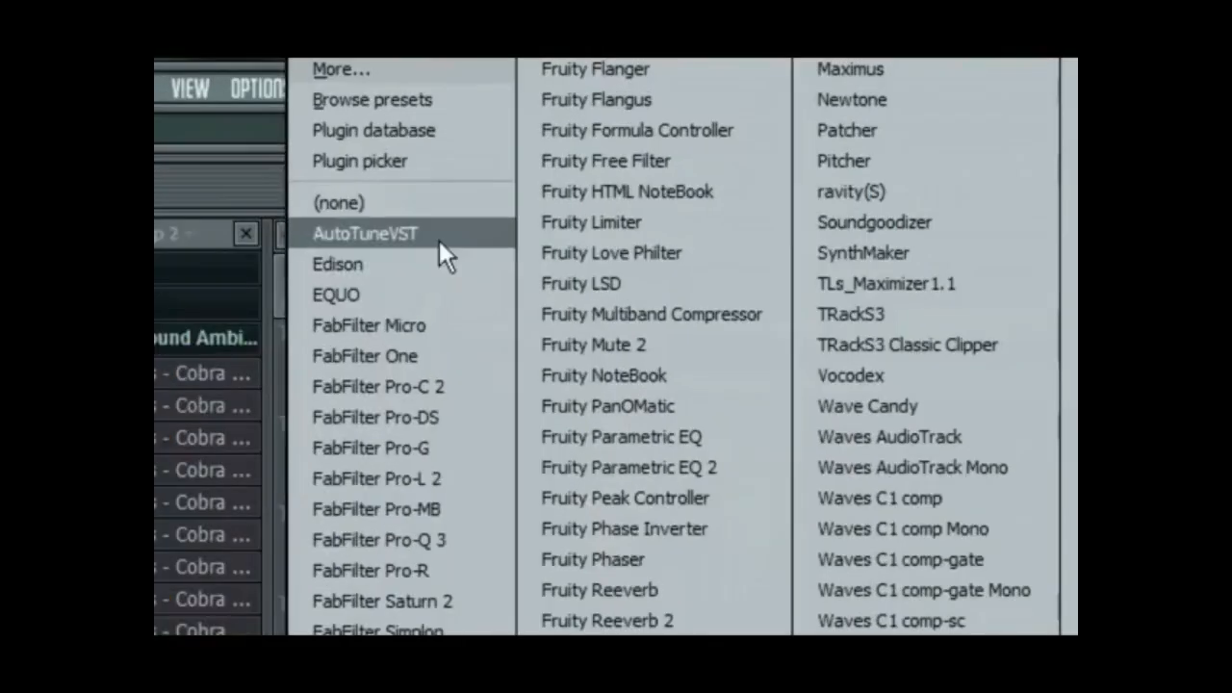
{"action": "left_click", "coordinate": [439, 240]}
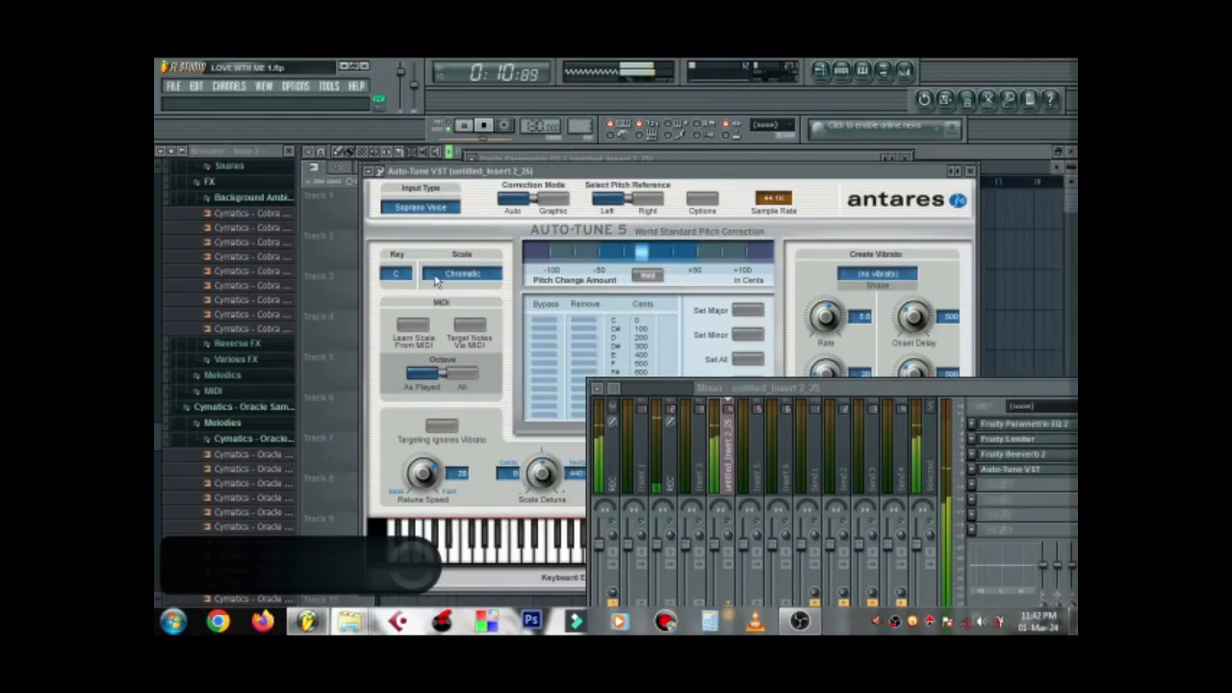
{"action": "left_click", "coordinate": [440, 275]}
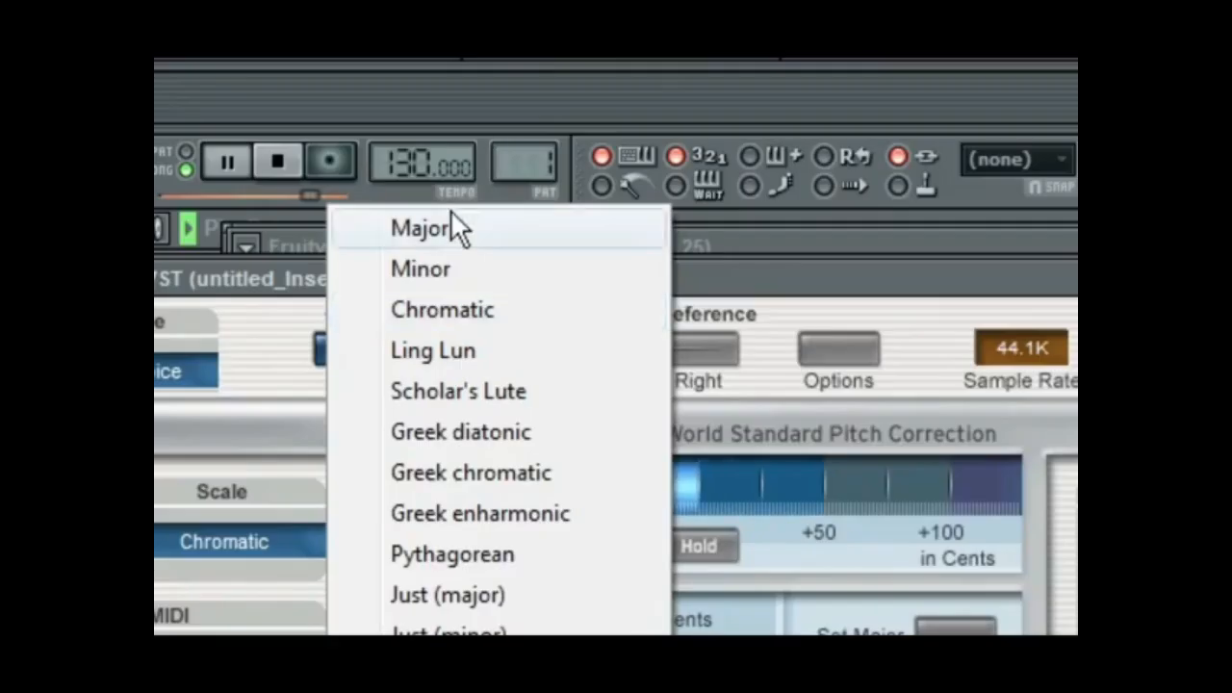
{"action": "left_click", "coordinate": [545, 152]}
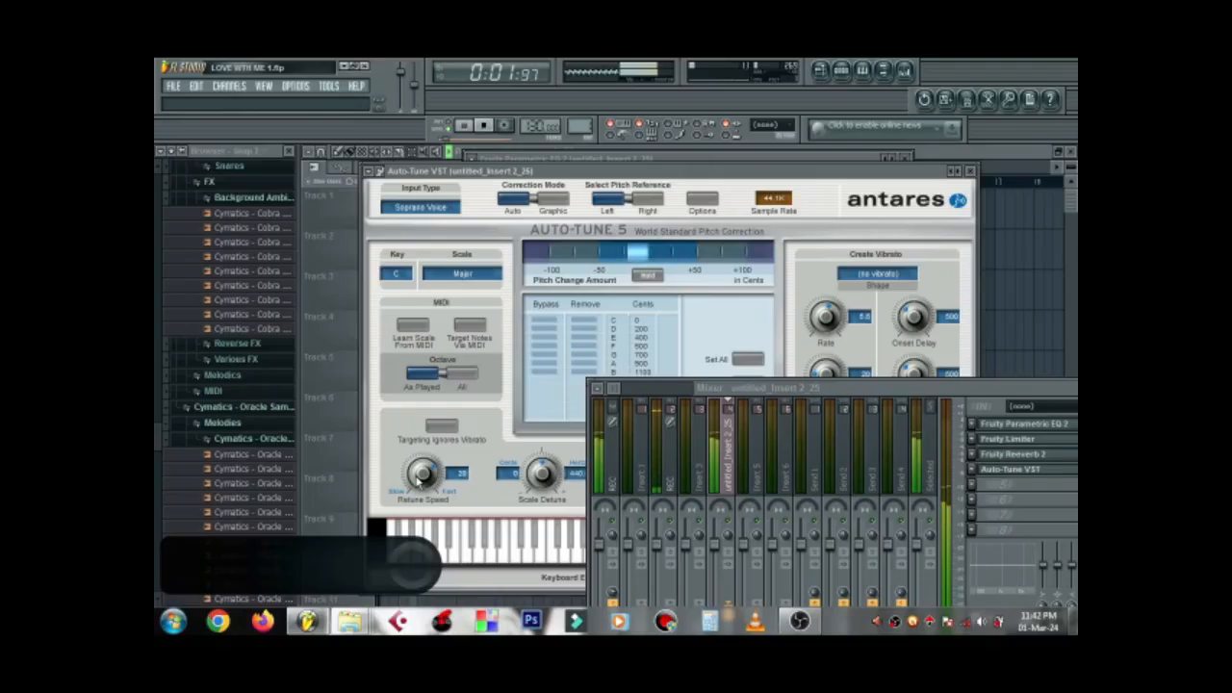
Set Auto-Tune's retune speed to 0 and its scale detune to 16 cents, rearranging the windows to reach the controls.
{"action": "scroll", "coordinate": [418, 476], "scroll_direction": "down", "scroll_amount": 5}
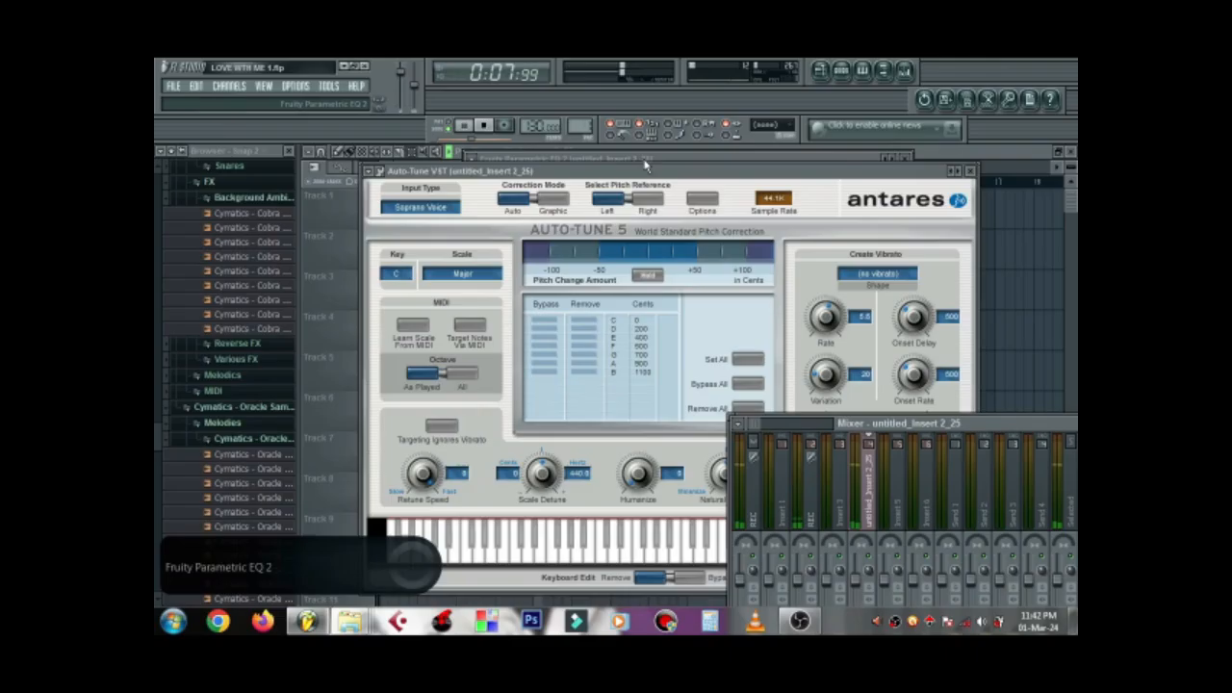
{"action": "left_click_drag", "start_coordinate": [644, 171], "coordinate": [759, 143]}
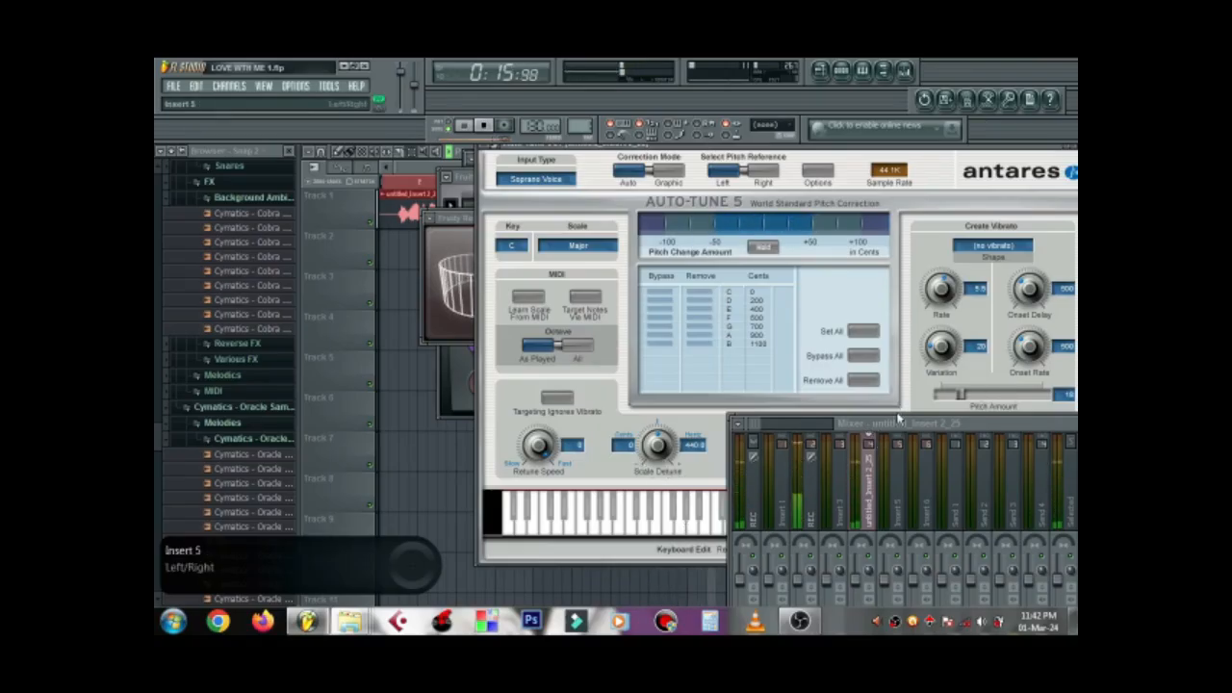
{"action": "left_click_drag", "start_coordinate": [950, 420], "coordinate": [597, 512]}
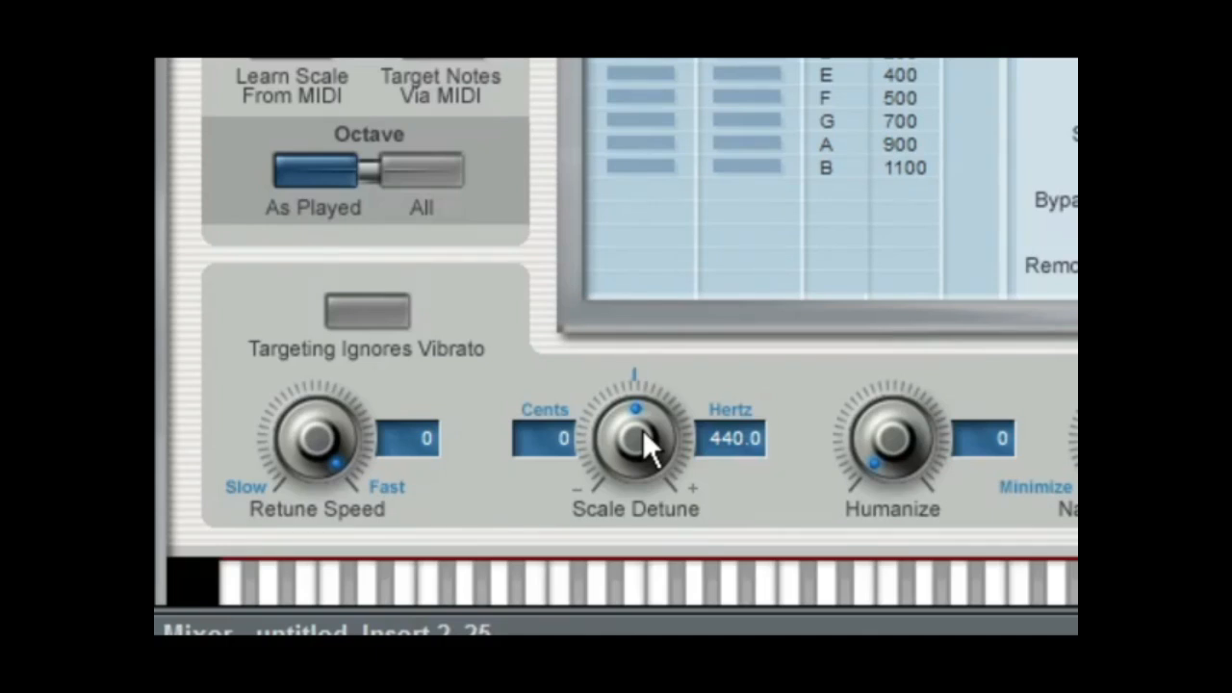
{"action": "left_click_drag", "start_coordinate": [642, 429], "coordinate": [630, 399]}
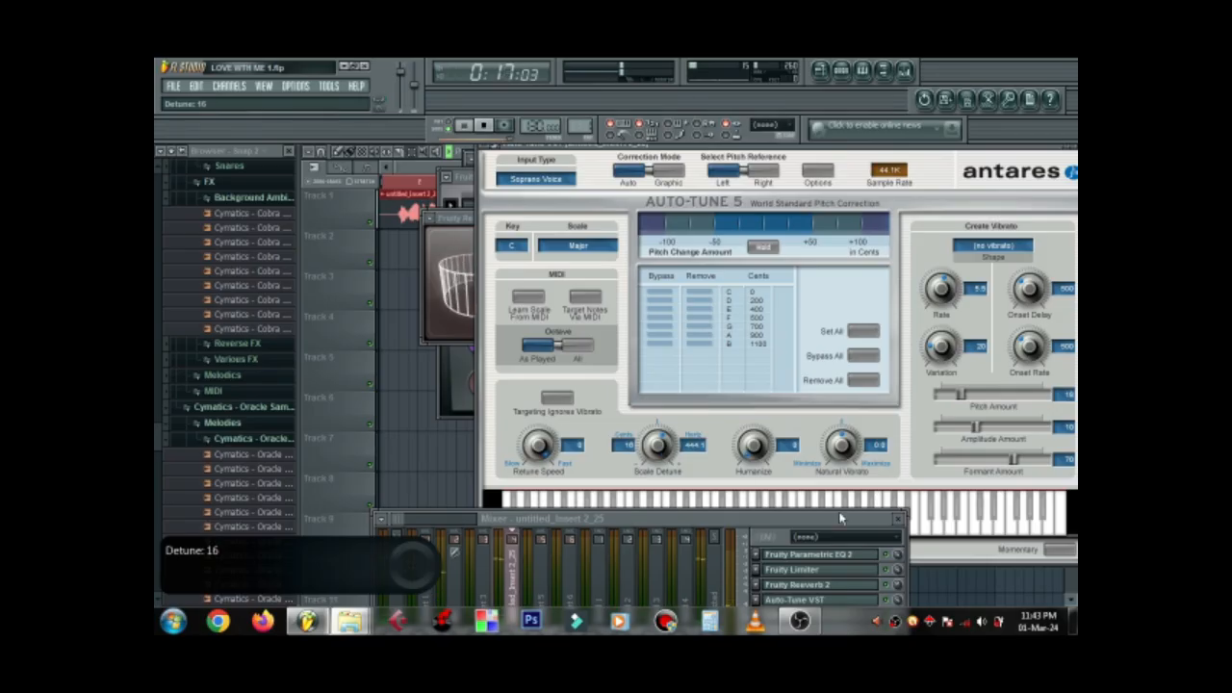
With the vocal playing, move Auto-Tune VST down one effect slot and load Fruity Delay 2 into the freed fourth slot.
{"action": "key", "text": "space"}
{"action": "left_click_drag", "start_coordinate": [662, 520], "coordinate": [718, 270]}
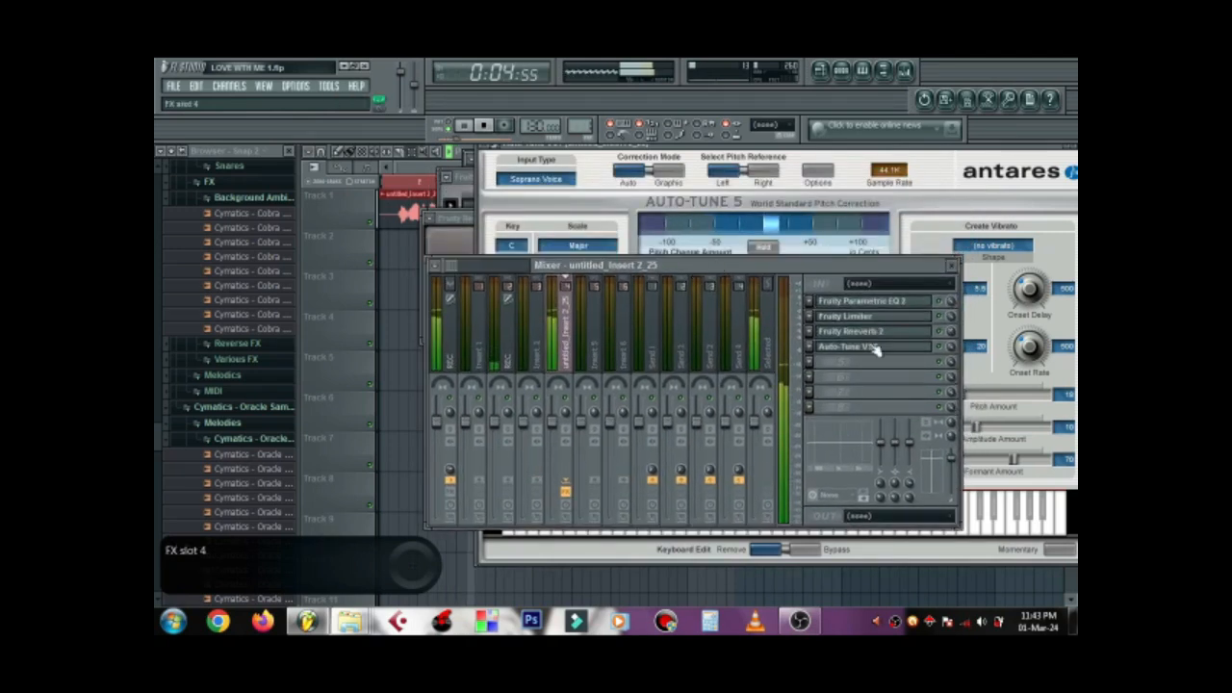
{"action": "left_click", "coordinate": [813, 353]}
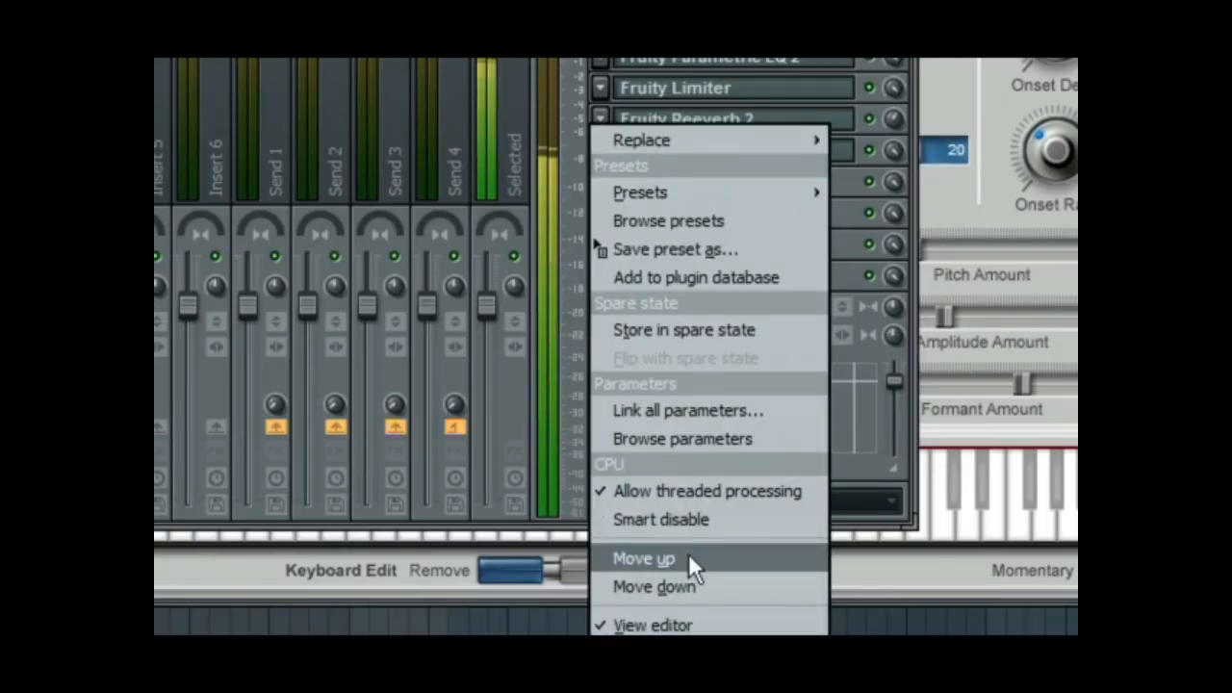
{"action": "left_click", "coordinate": [684, 587]}
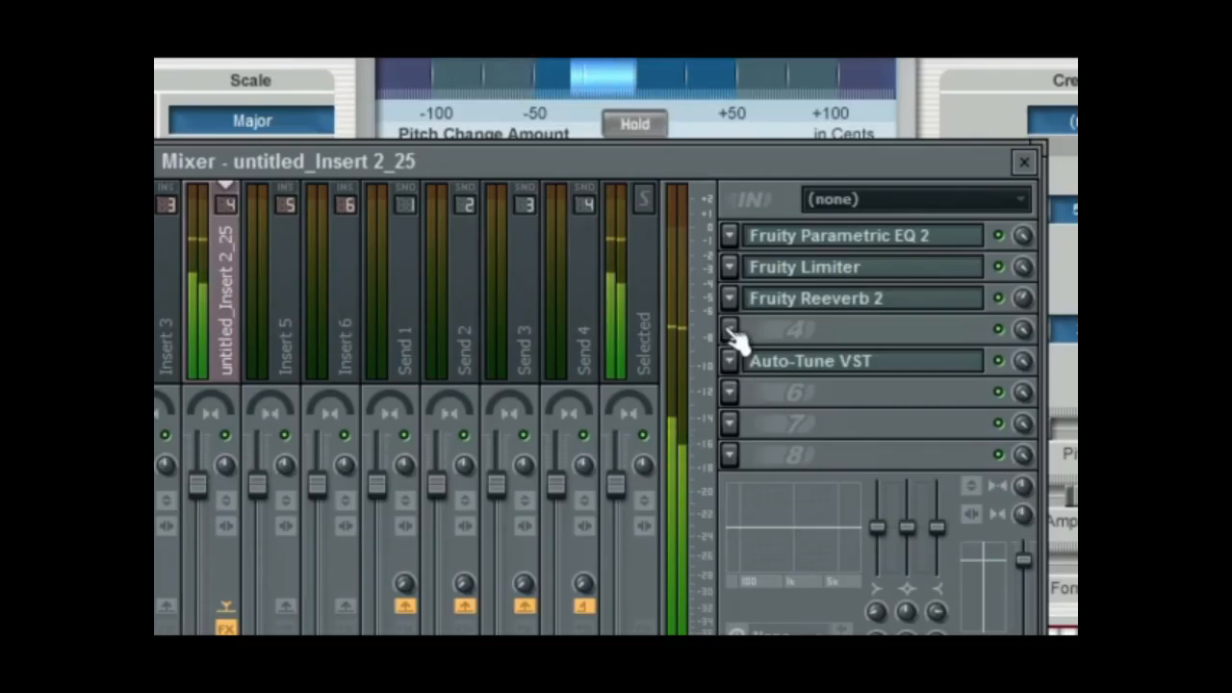
{"action": "left_click", "coordinate": [604, 151]}
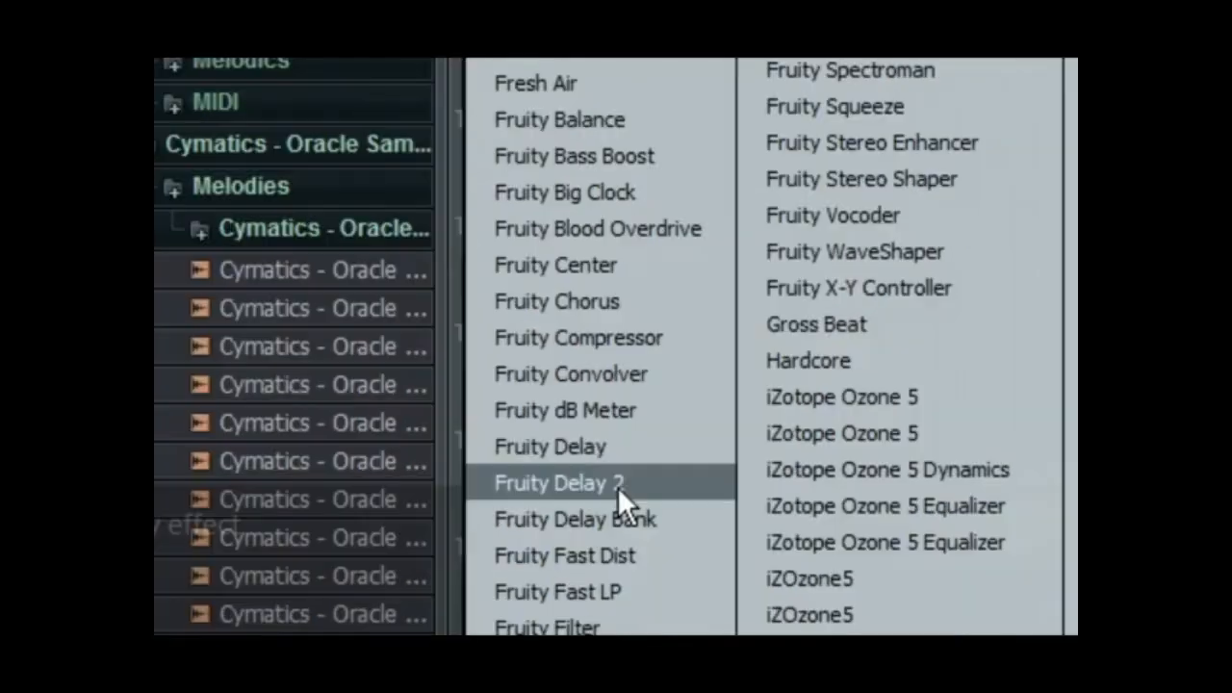
{"action": "left_click", "coordinate": [616, 486]}
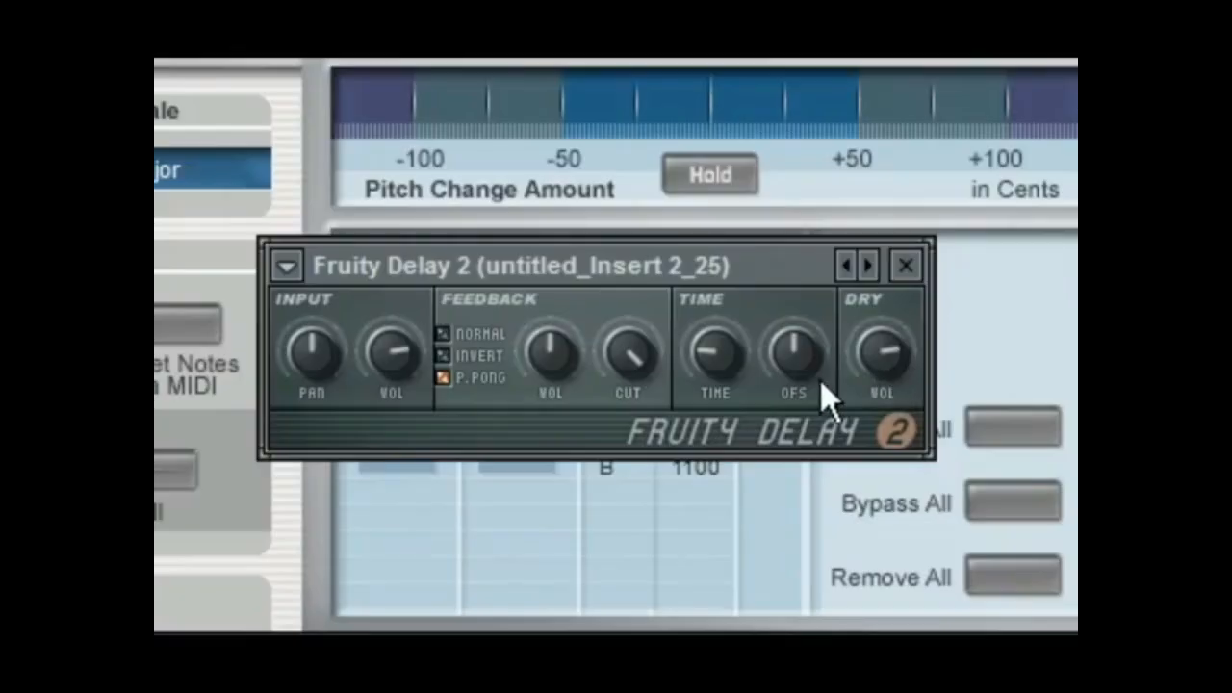
Fine-tune Fruity Delay 2 on the playing vocal by adjusting its delay time and lowering its feedback cutoff.
{"action": "left_click_drag", "start_coordinate": [718, 361], "coordinate": [718, 361]}
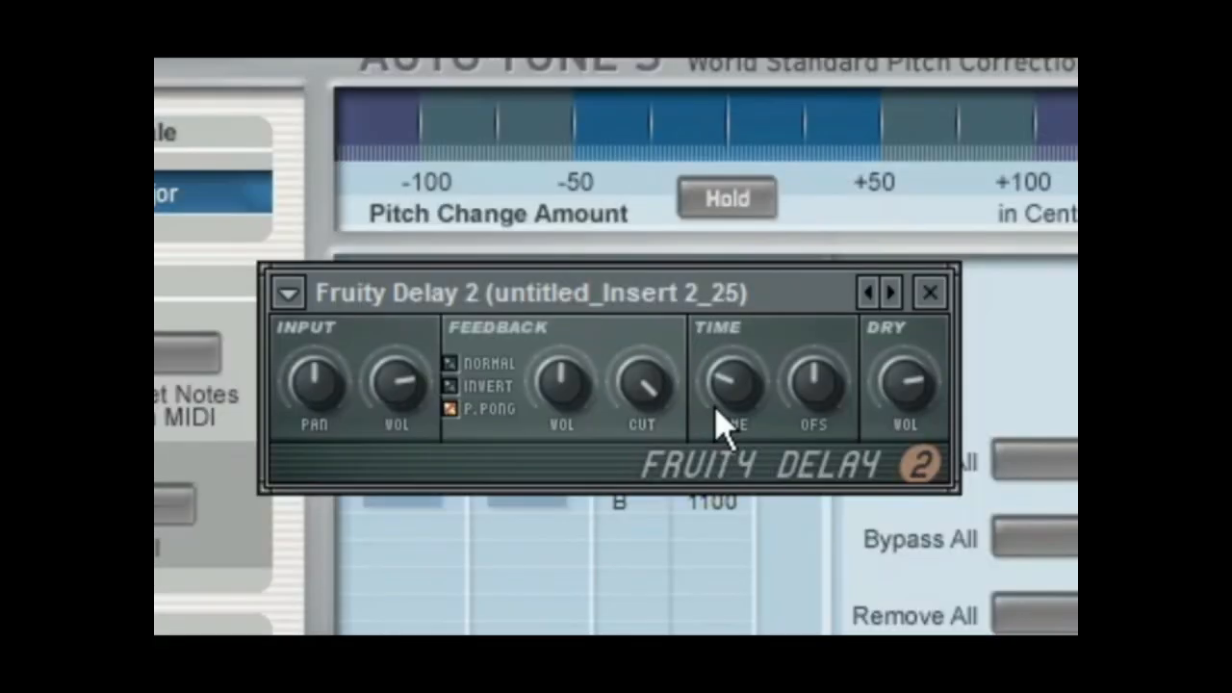
{"action": "left_click_drag", "start_coordinate": [742, 398], "coordinate": [742, 410]}
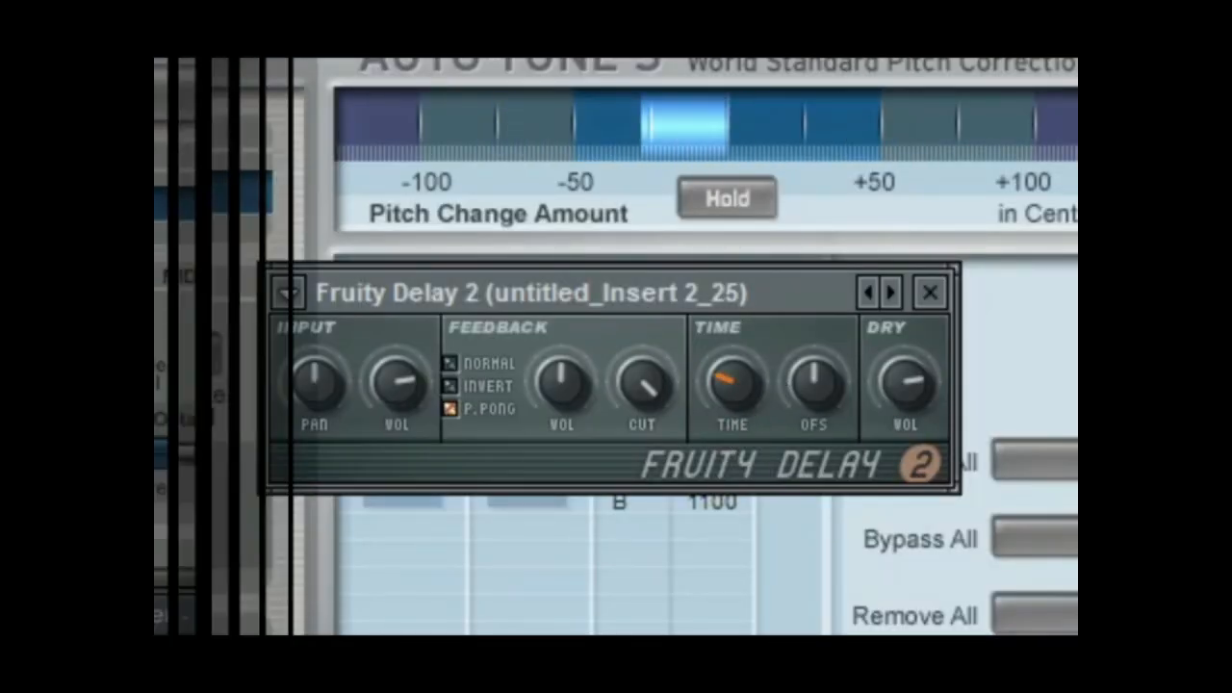
{"action": "left_click_drag", "start_coordinate": [641, 385], "coordinate": [641, 388]}
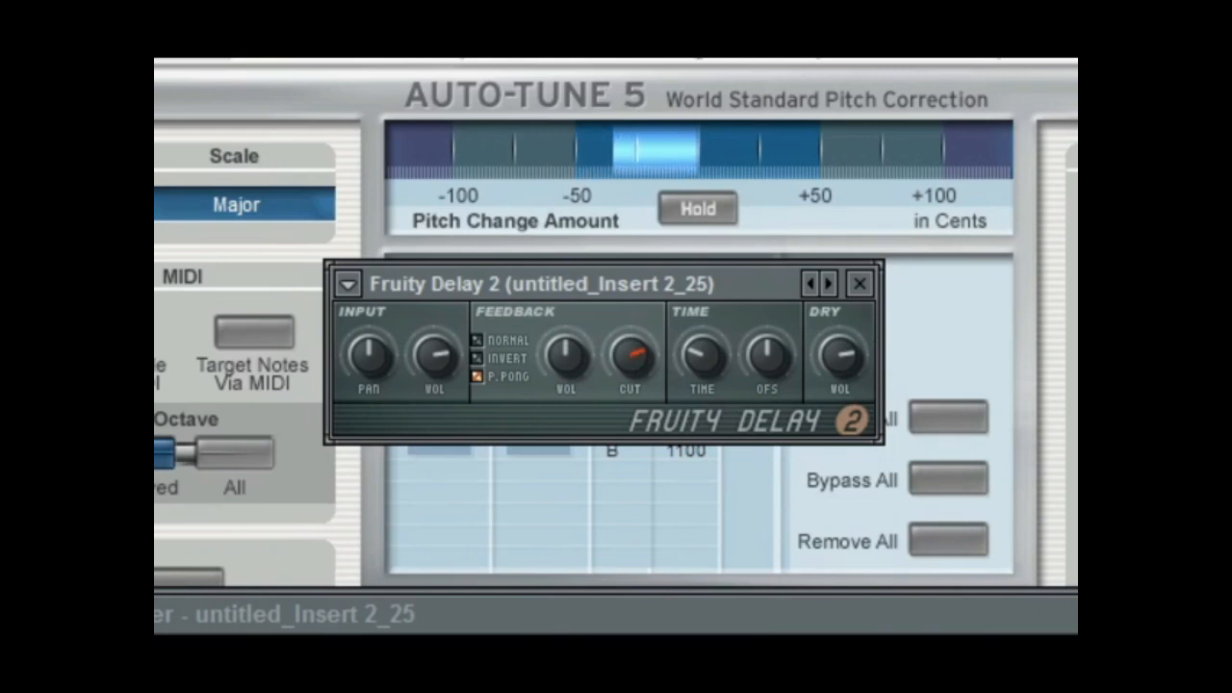
{"action": "mouse_move", "coordinate": [630, 356]}
{"action": "left_mouse_down"}
{"action": "mouse_move", "coordinate": [631, 376]}
{"action": "mouse_move", "coordinate": [623, 362]}
{"action": "left_mouse_up"}
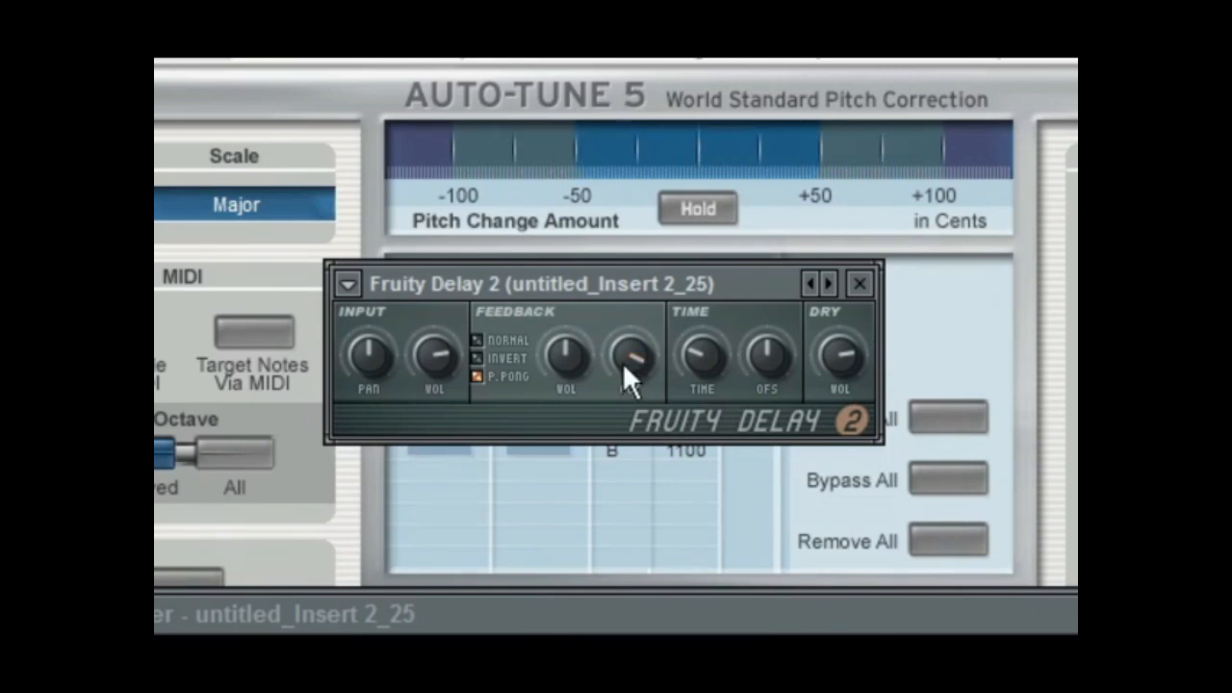
{"action": "left_click_drag", "start_coordinate": [698, 354], "coordinate": [698, 354]}
{"action": "left_click_drag", "start_coordinate": [697, 346], "coordinate": [697, 332]}
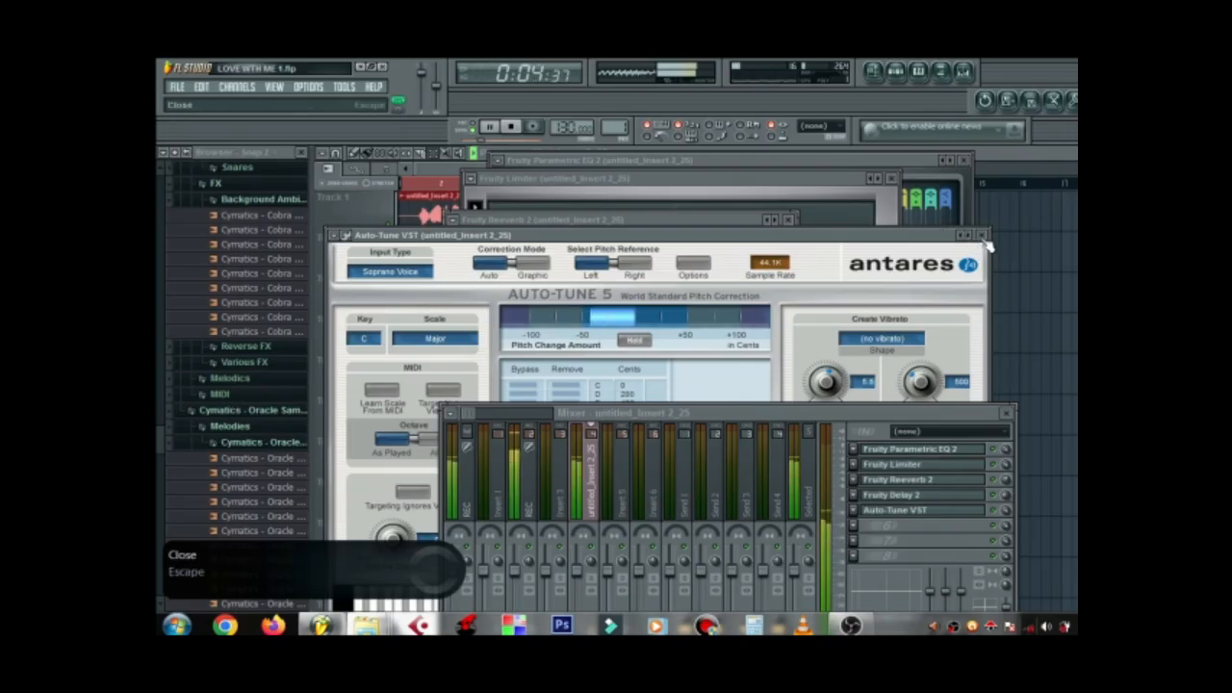
Close the Auto-Tune, Fruity Delay 2, Fruity Reeverb 2 and Fruity Limiter windows, leaving the Parametric EQ 2 open.
{"action": "left_click", "coordinate": [982, 235]}
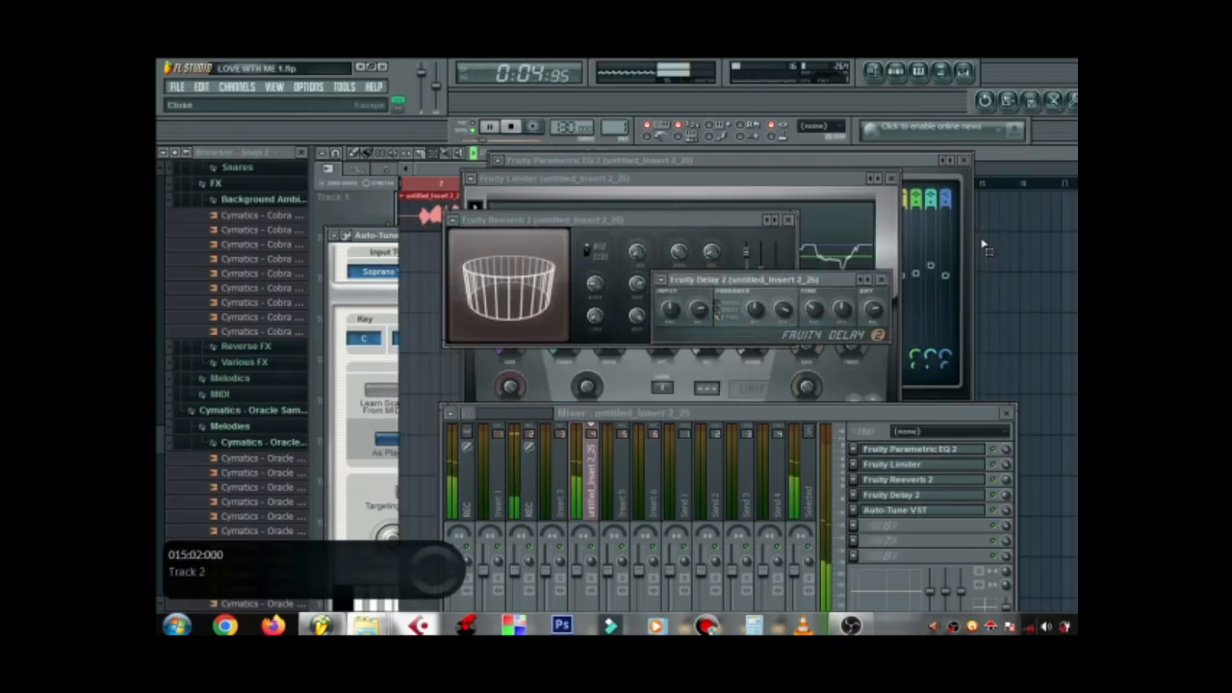
{"action": "left_click", "coordinate": [882, 280]}
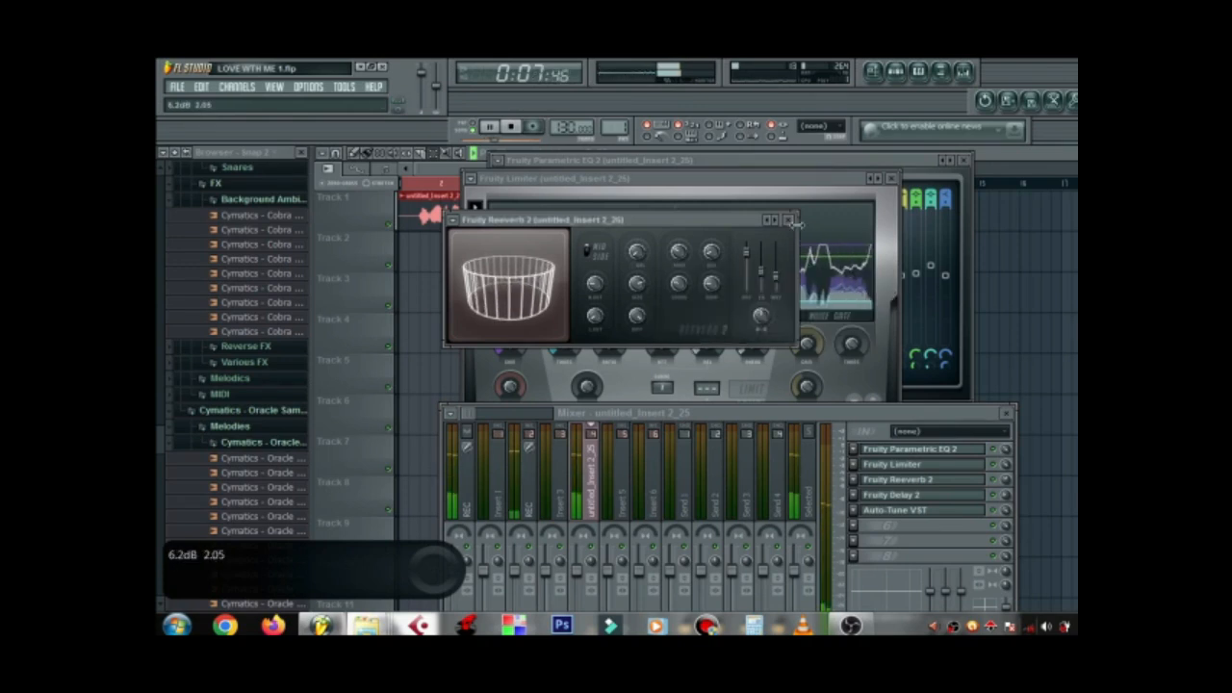
{"action": "left_click", "coordinate": [790, 221]}
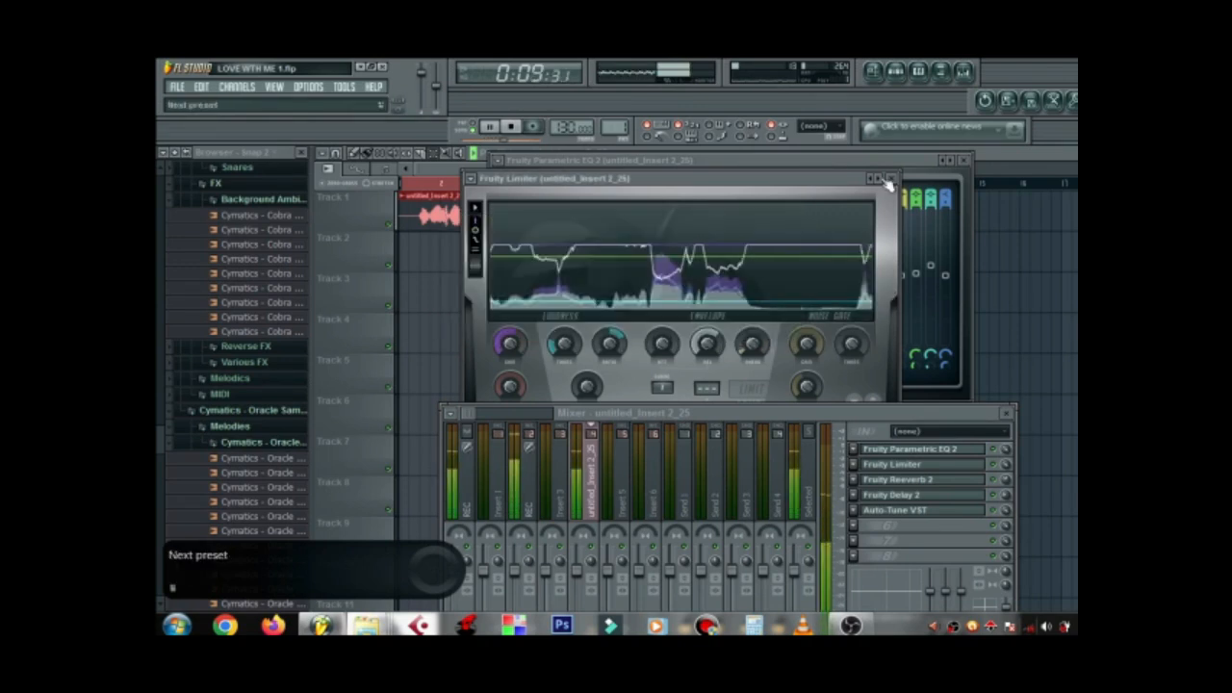
{"action": "left_click", "coordinate": [896, 180]}
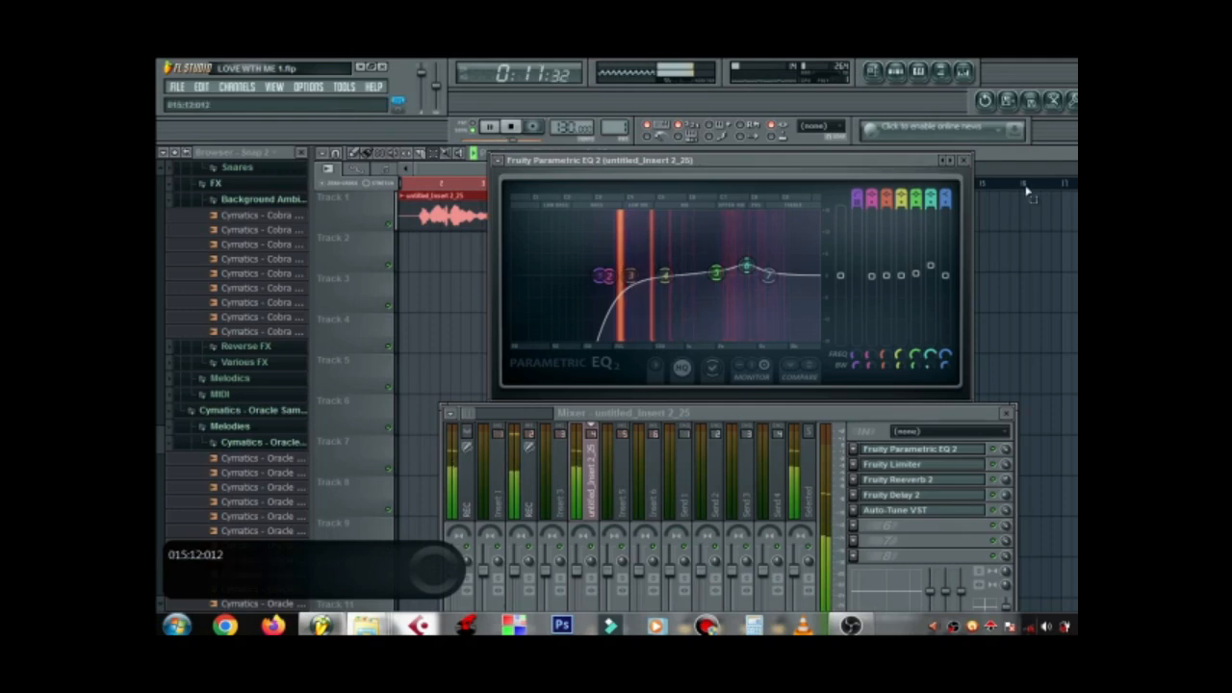
Reshape the vocal's upper EQ by lowering band 7, boosting band 6 near 6686 Hz and raising band 5, then close the EQ.
{"action": "mouse_move", "coordinate": [787, 279]}
{"action": "left_mouse_down"}
{"action": "mouse_move", "coordinate": [808, 301]}
{"action": "mouse_move", "coordinate": [751, 275]}
{"action": "mouse_move", "coordinate": [772, 273]}
{"action": "left_mouse_up"}
{"action": "key", "text": "space"}
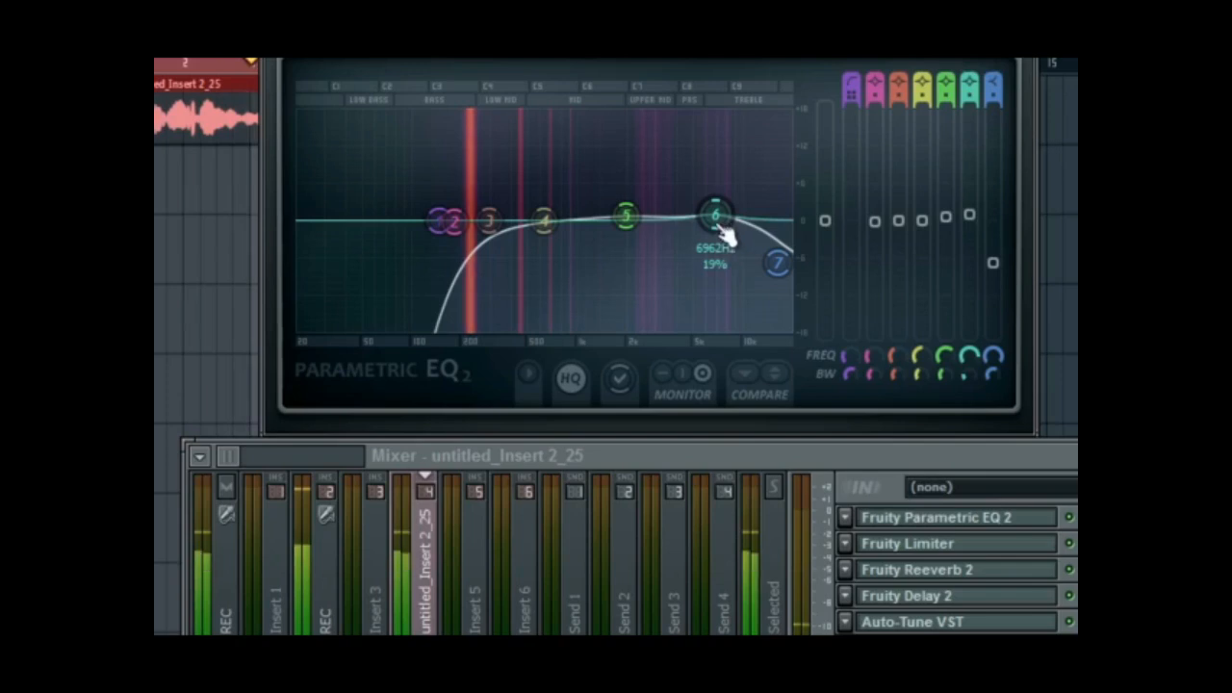
{"action": "left_click_drag", "start_coordinate": [721, 228], "coordinate": [707, 214]}
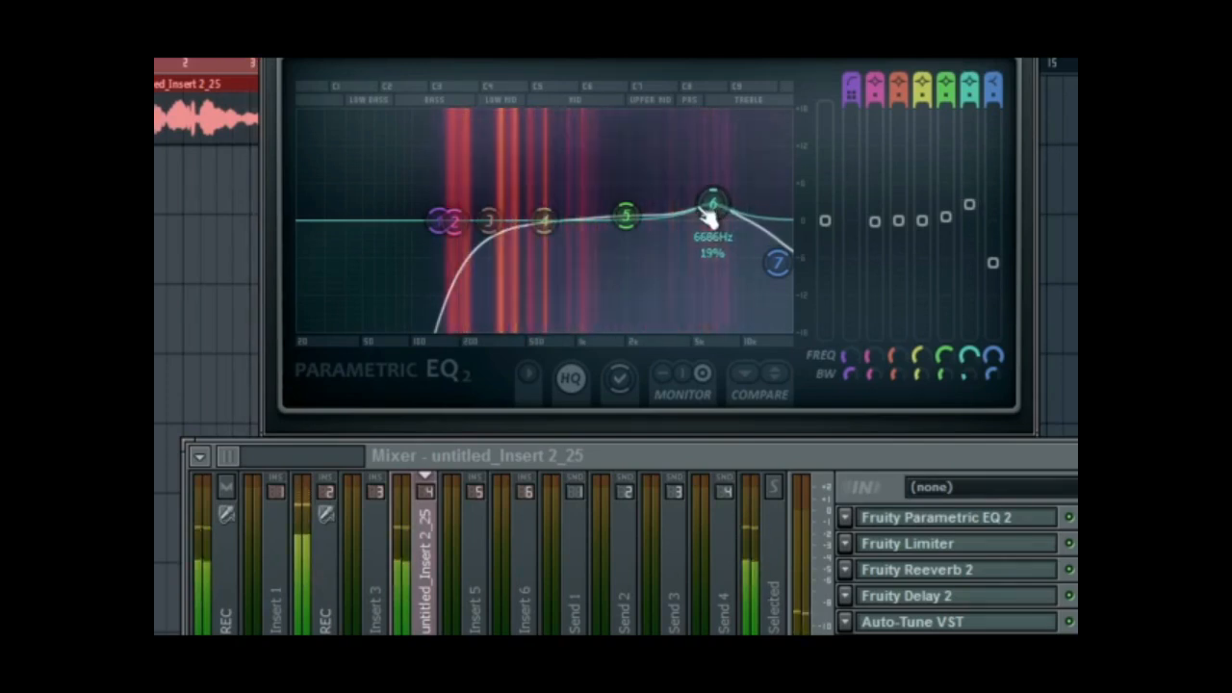
{"action": "left_click_drag", "start_coordinate": [627, 212], "coordinate": [664, 206]}
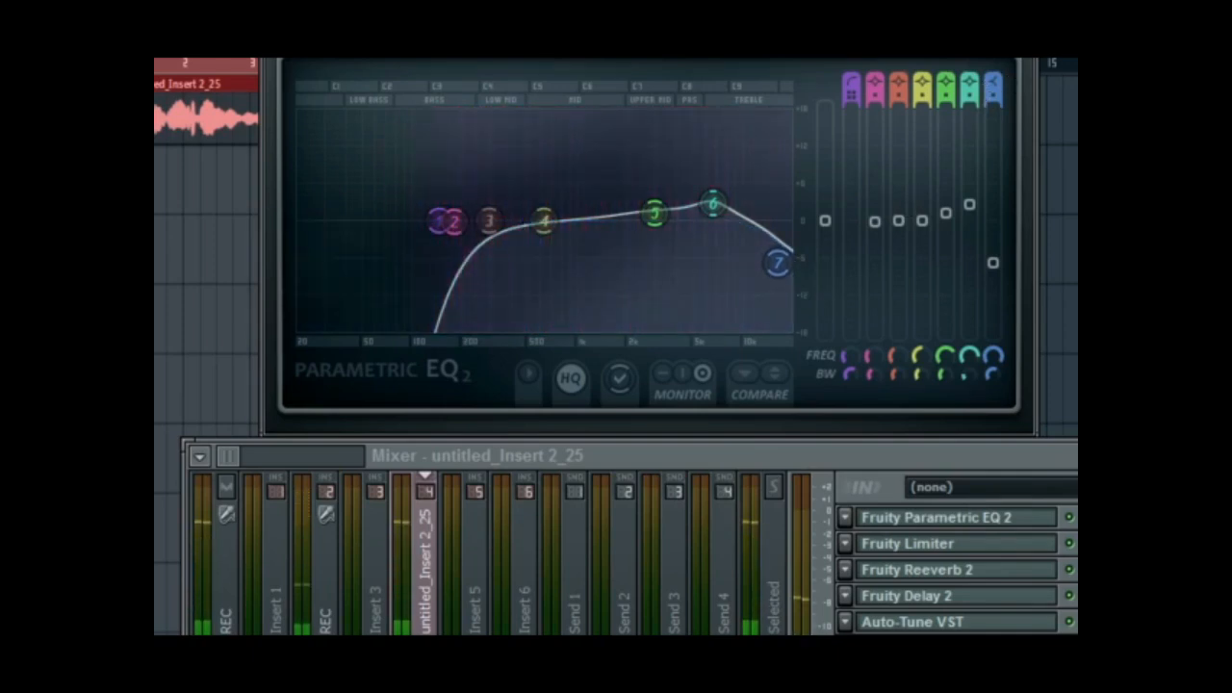
{"action": "key", "text": "Escape"}
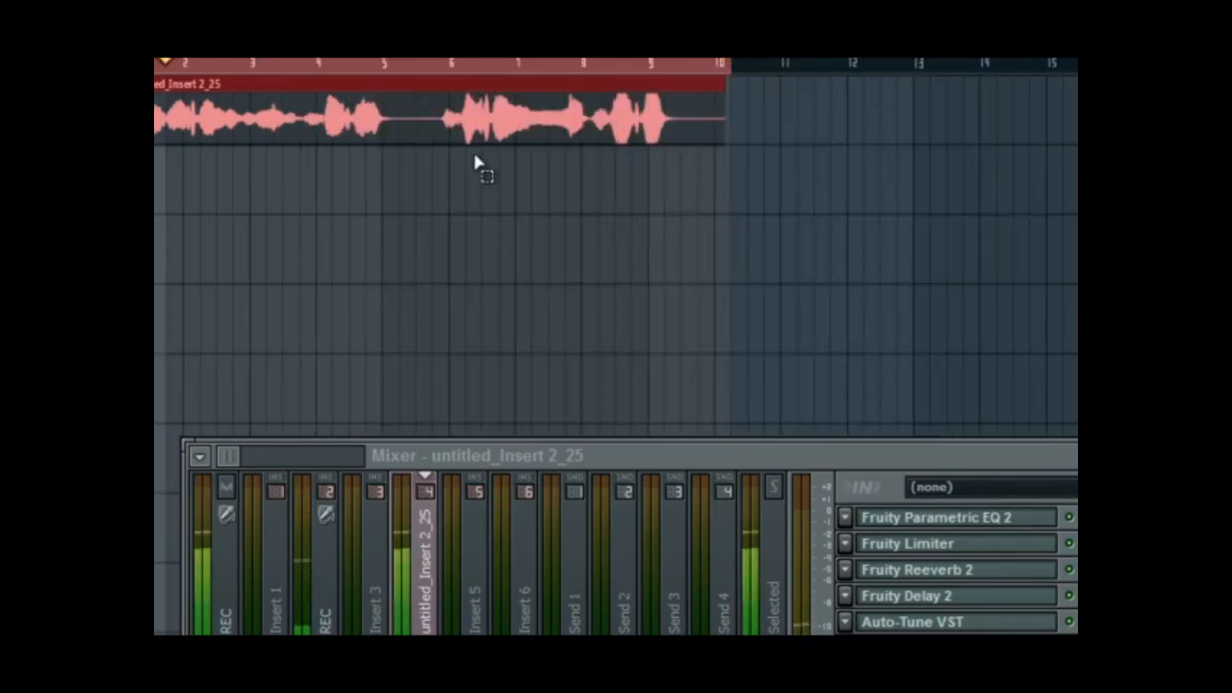
Slice the vocal clip near its start, in the silent gap between the two phrases and after the last phrase.
{"action": "scroll", "coordinate": [731, 60], "scroll_direction": "up", "scroll_amount": 2}
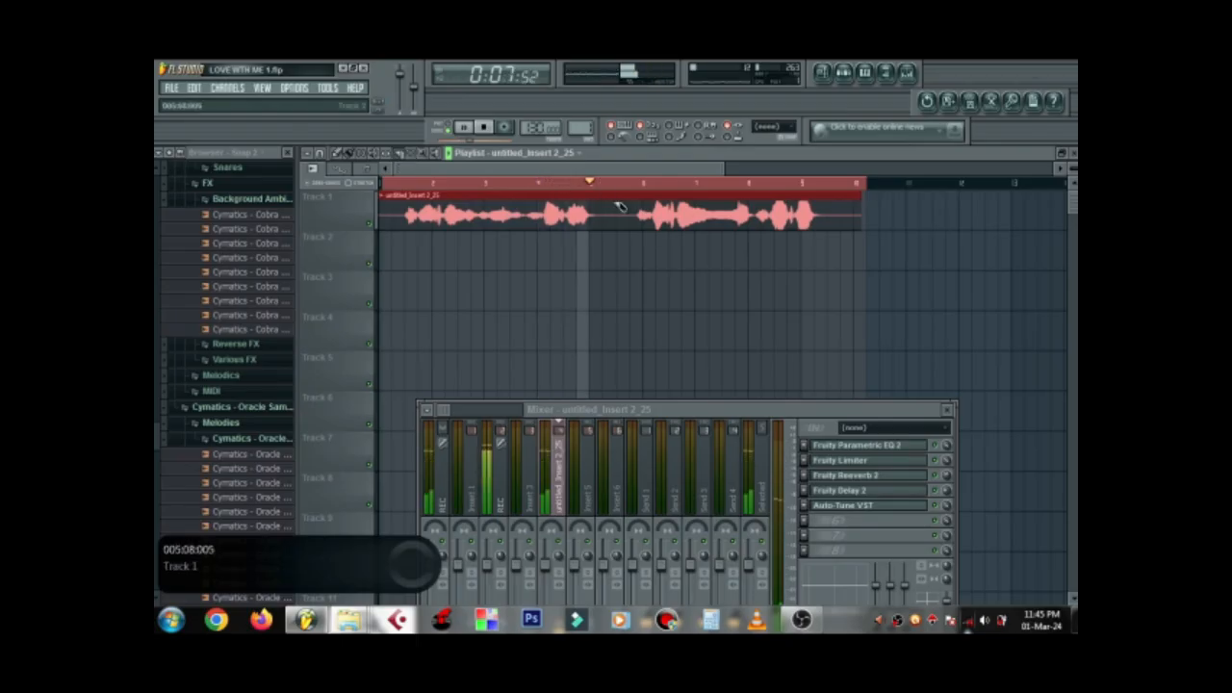
{"action": "left_click_drag", "start_coordinate": [617, 198], "coordinate": [616, 233]}
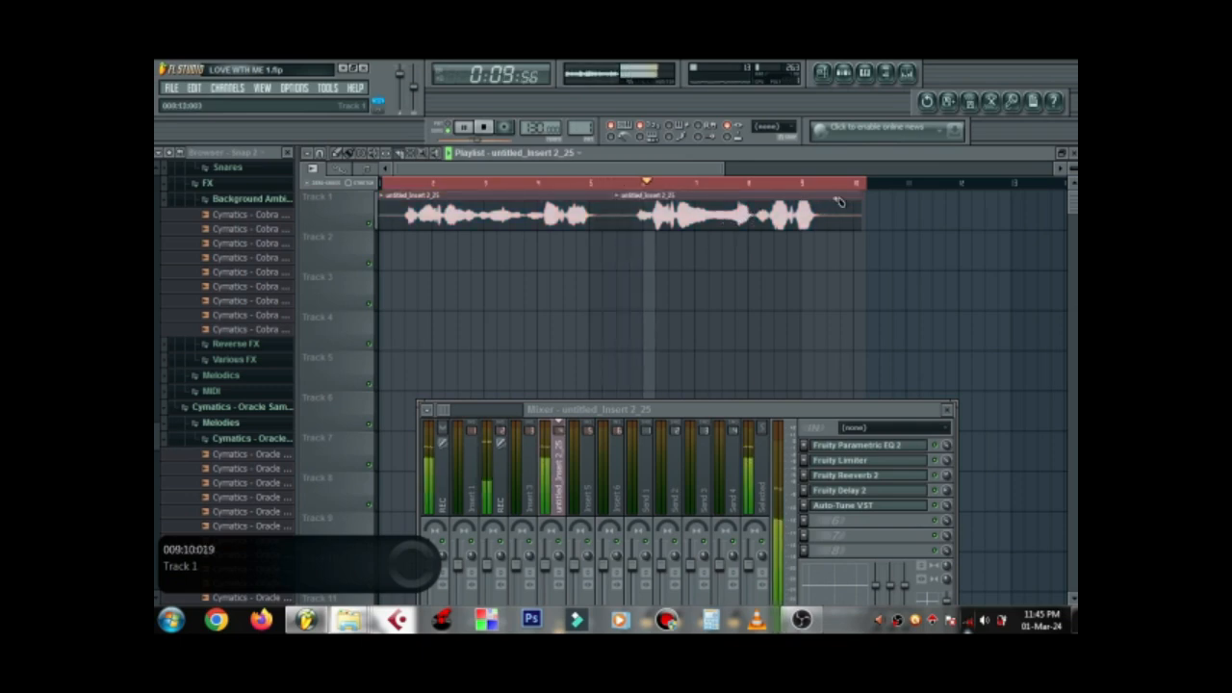
{"action": "left_click_drag", "start_coordinate": [838, 201], "coordinate": [841, 284]}
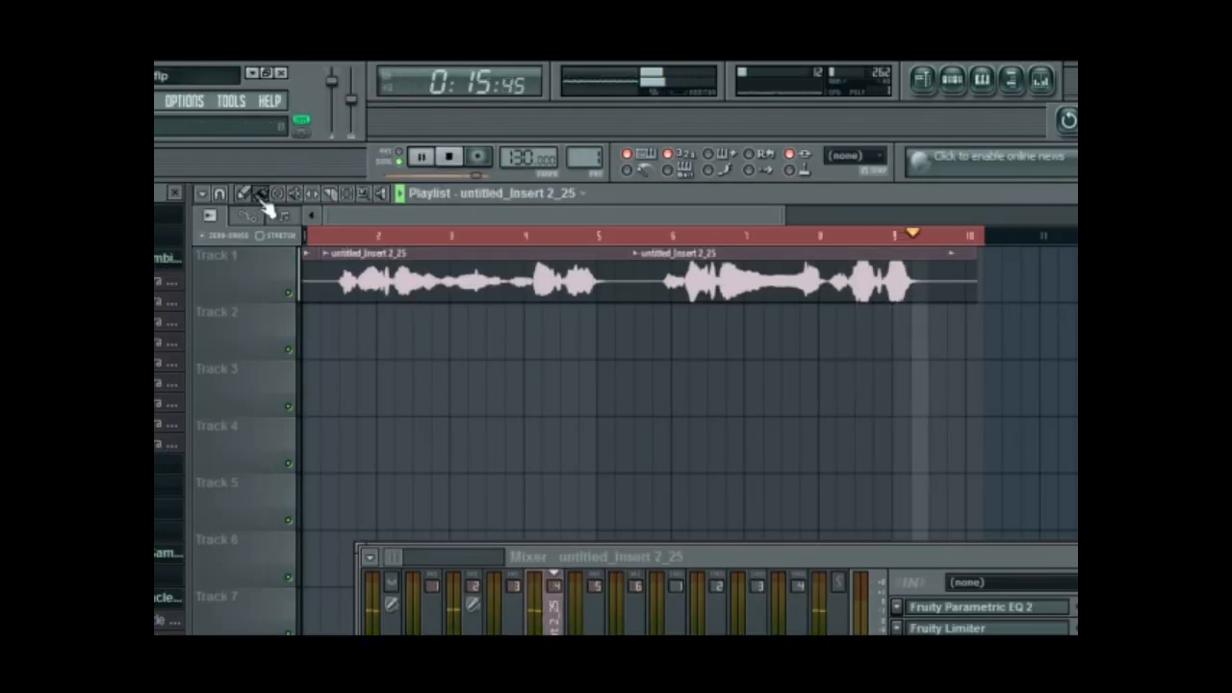
Open the sliced vocal clip's channel settings and set its declicking mode to Crossfade.
{"action": "double_click", "coordinate": [558, 252]}
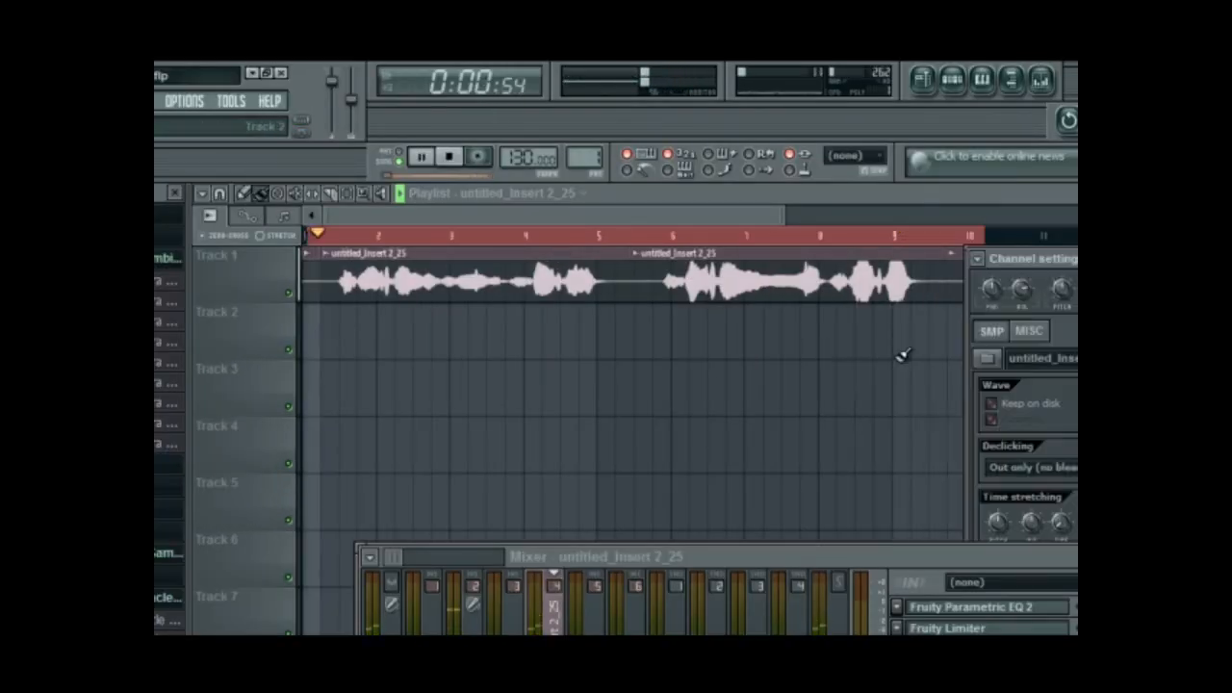
{"action": "left_click_drag", "start_coordinate": [926, 553], "coordinate": [768, 541]}
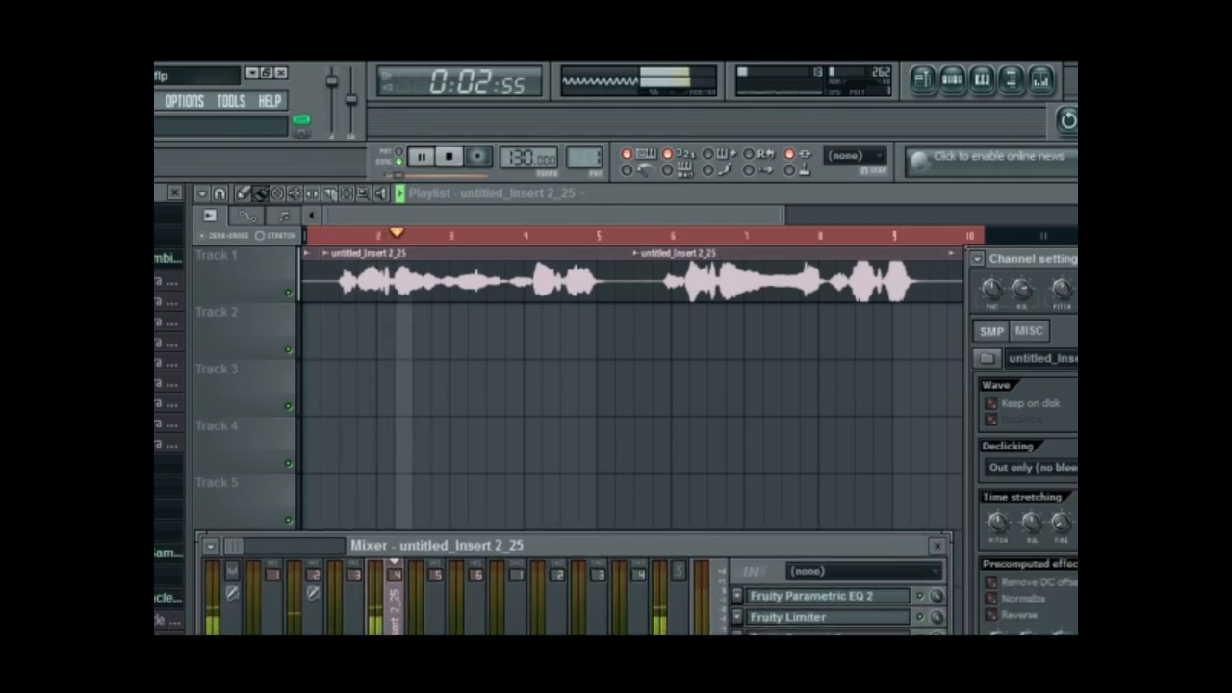
{"action": "left_click", "coordinate": [1032, 467]}
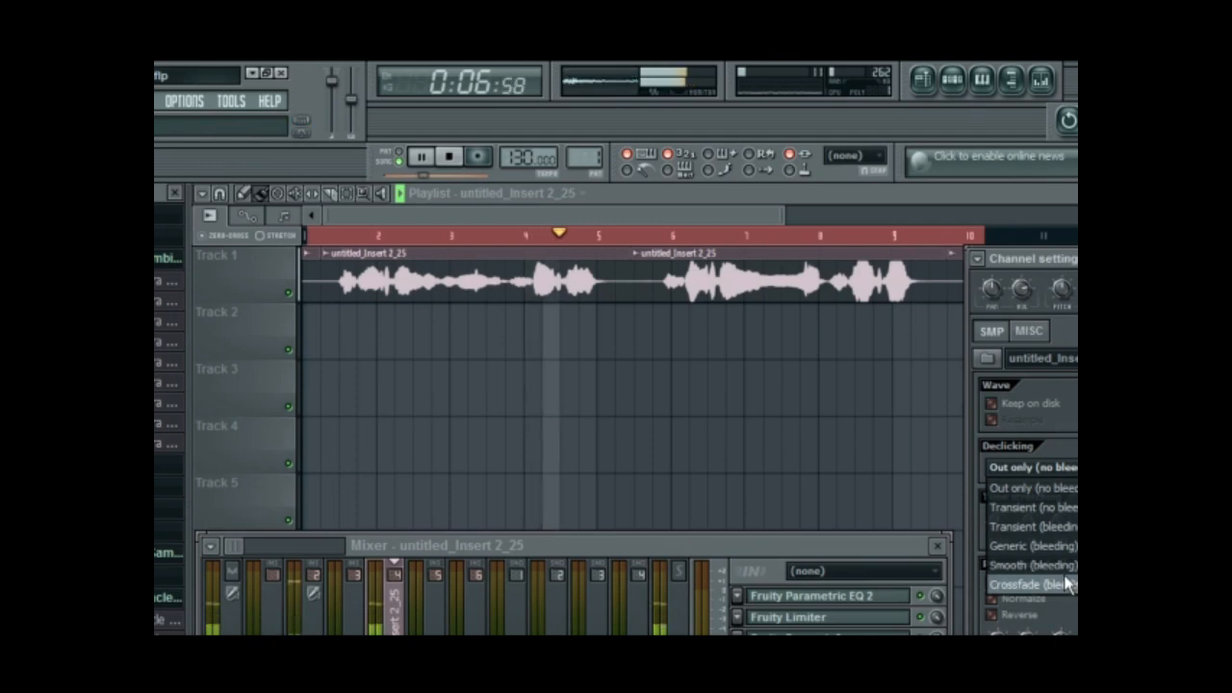
{"action": "left_click", "coordinate": [1049, 583]}
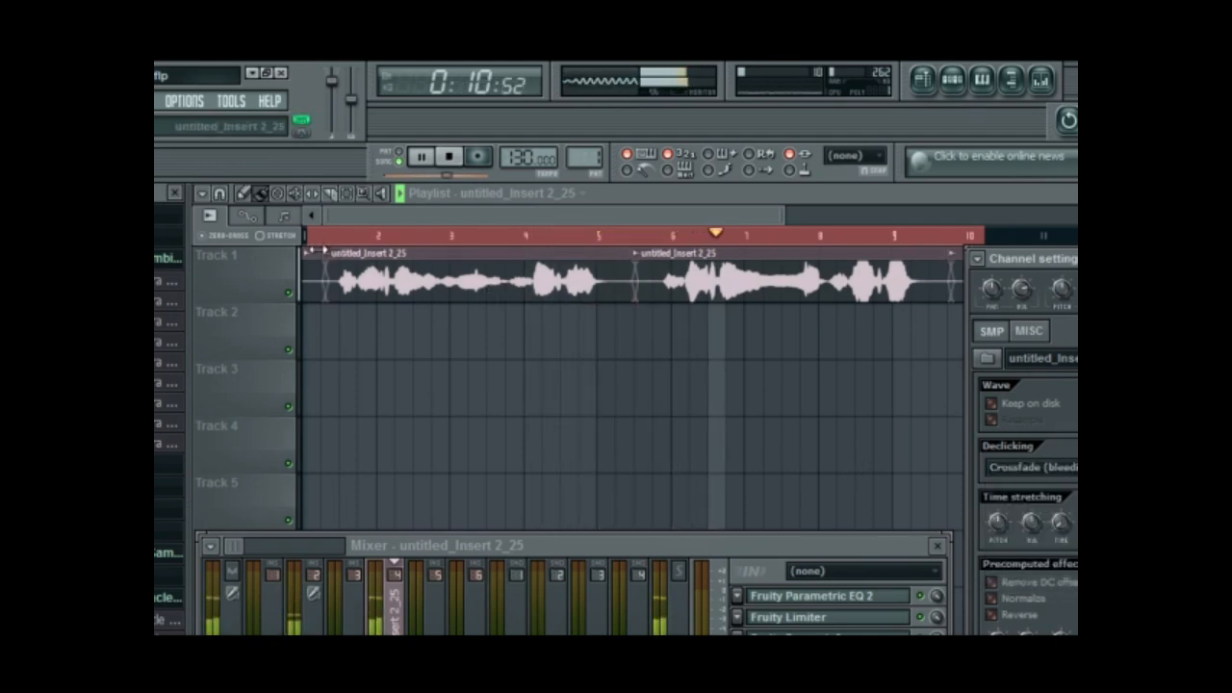
Trim the silence before and after both vocal phrases so each clip tightly fits its waveform, removing the leftover end slice.
{"action": "left_click_drag", "start_coordinate": [326, 271], "coordinate": [339, 269]}
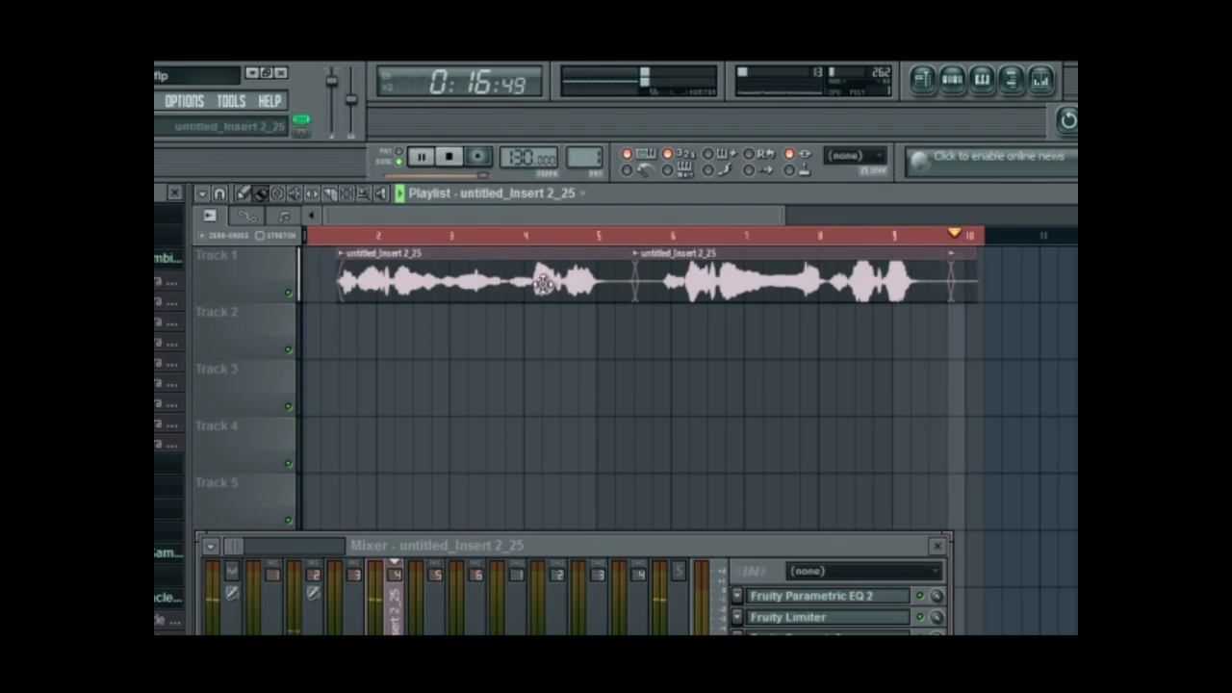
{"action": "left_click_drag", "start_coordinate": [630, 252], "coordinate": [599, 254]}
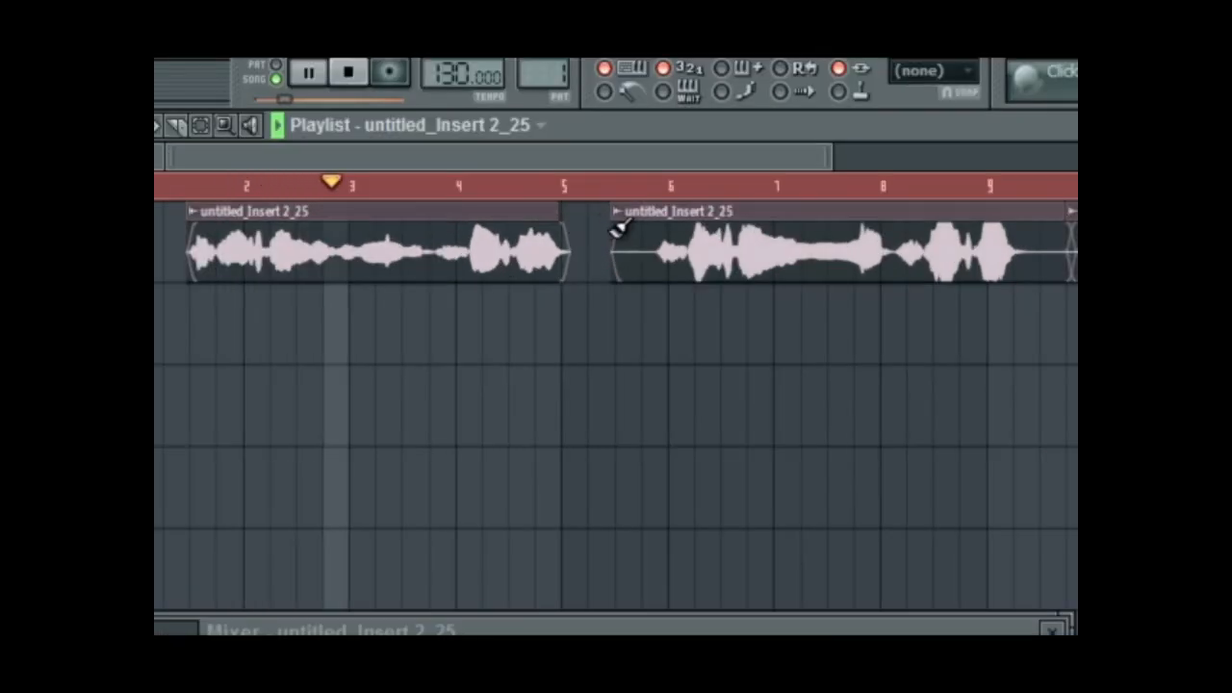
{"action": "left_click_drag", "start_coordinate": [610, 228], "coordinate": [658, 234]}
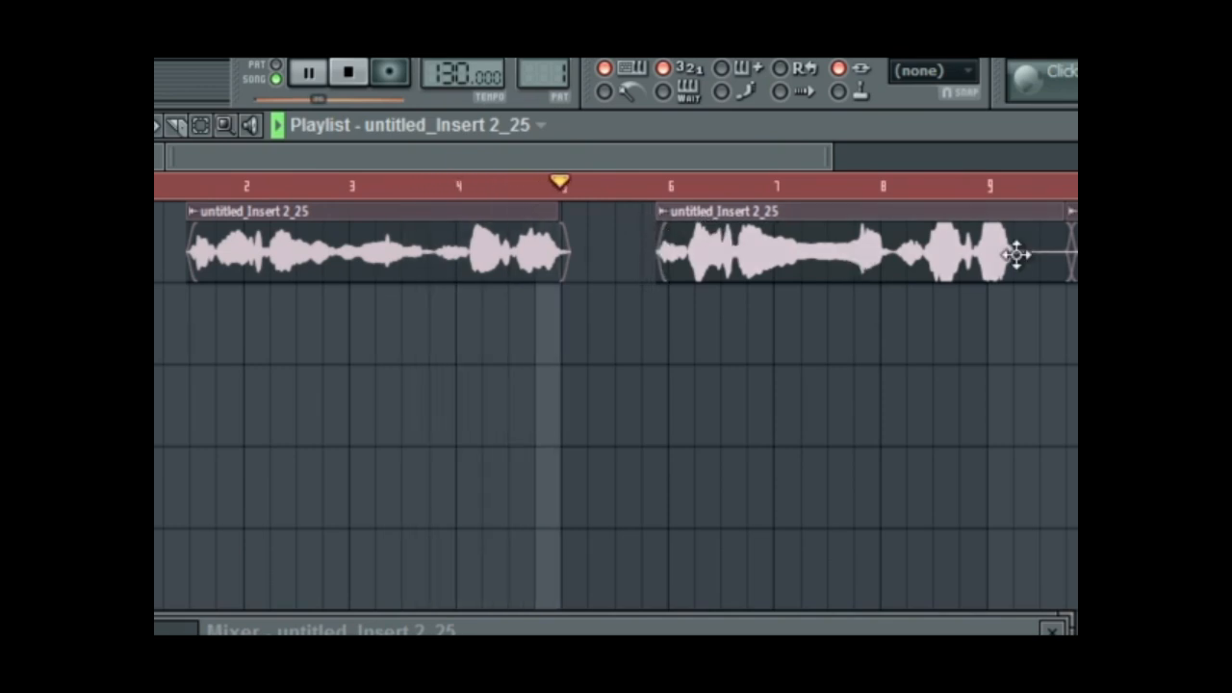
{"action": "left_click_drag", "start_coordinate": [1074, 217], "coordinate": [1018, 220]}
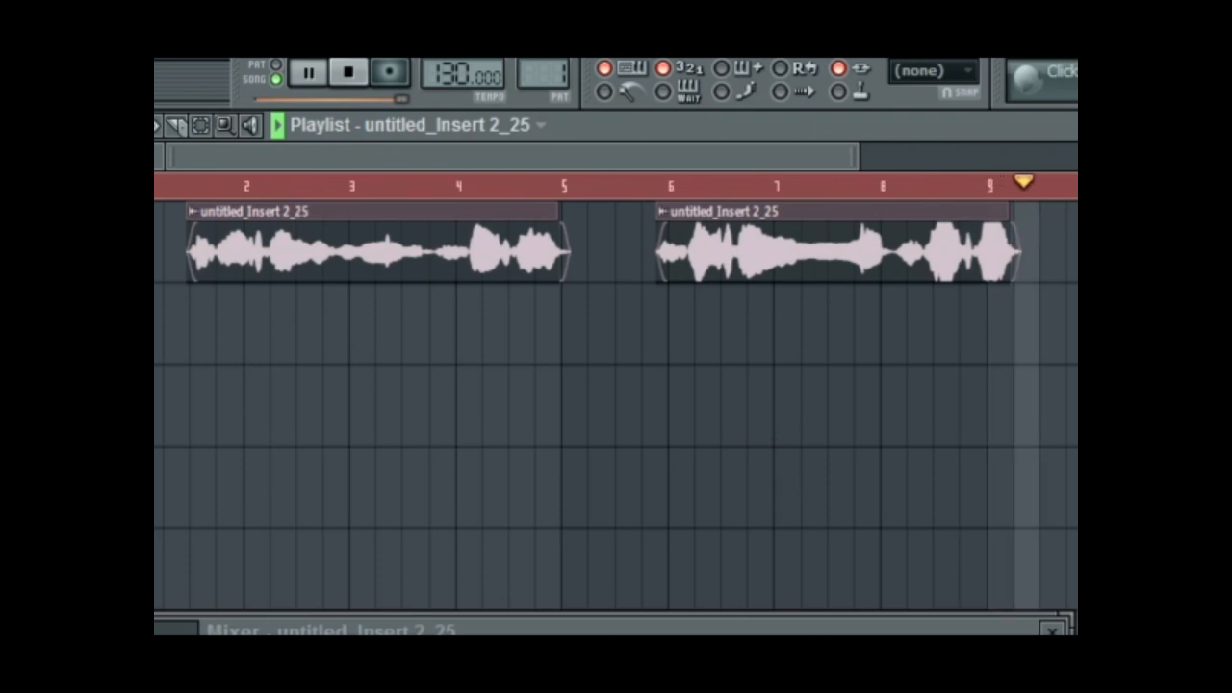
Save the project.
{"action": "left_click", "coordinate": [170, 70]}
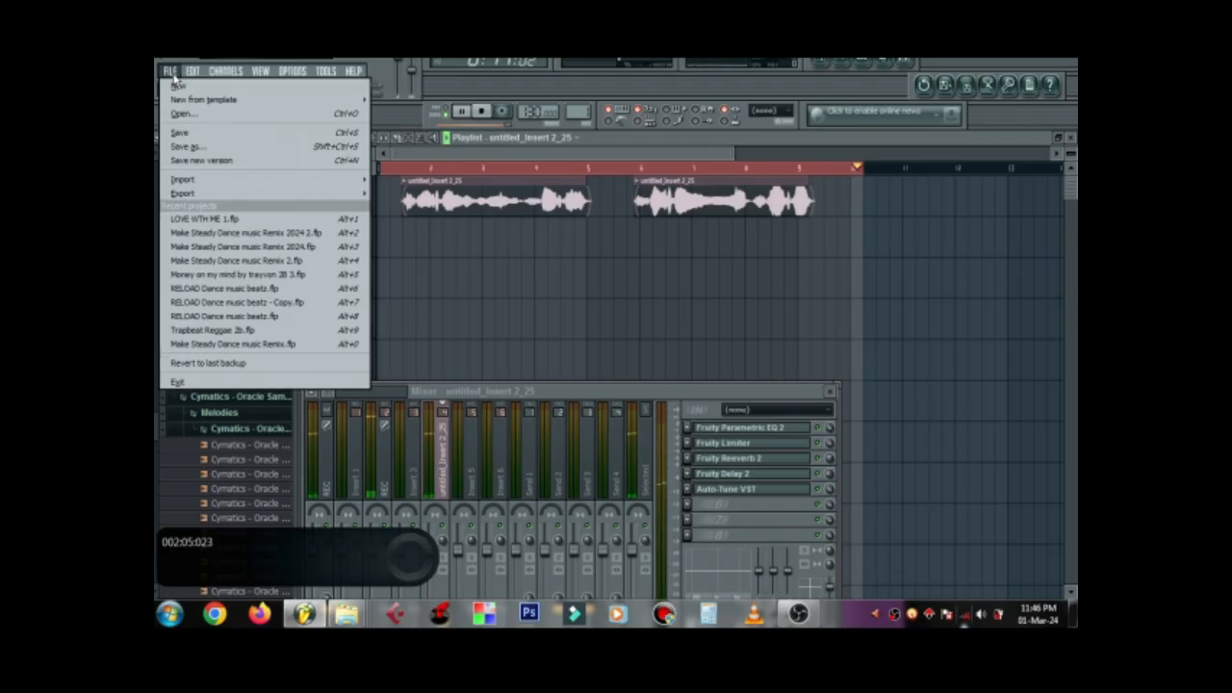
{"action": "left_click", "coordinate": [202, 133]}
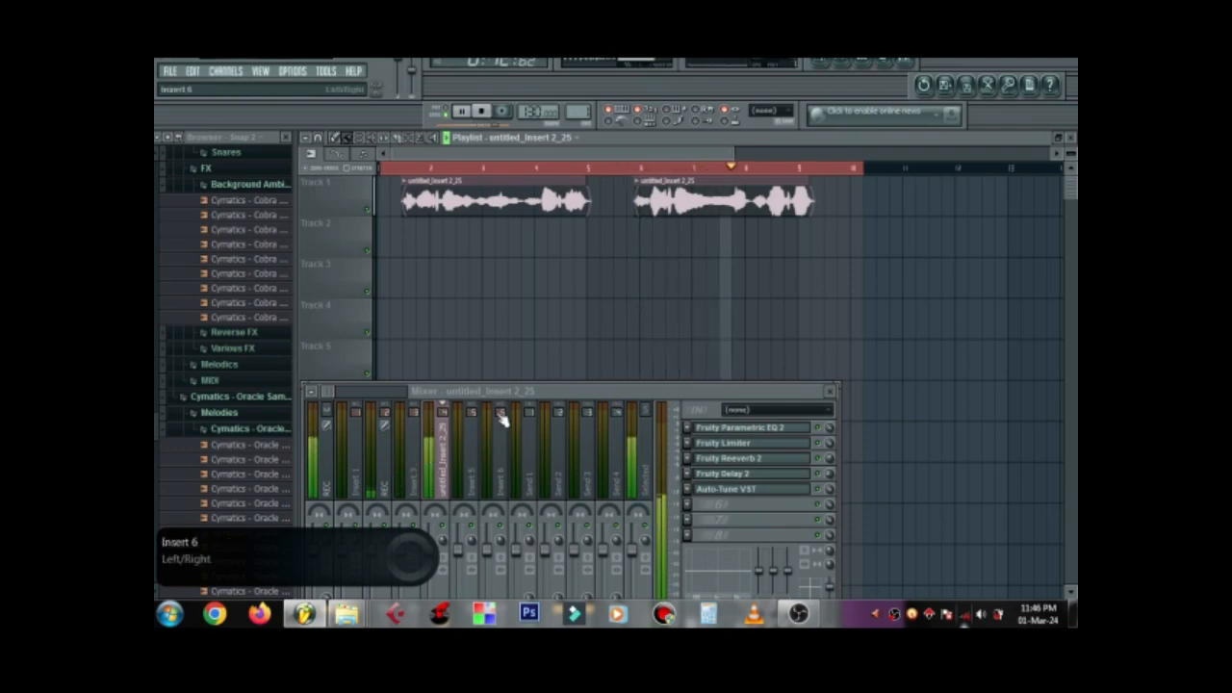
Move the mixer up over the playlist and compare the vocal with its EQ, limiter, reverb, delay and Auto-Tune bypassed and re-enabled.
{"action": "left_click_drag", "start_coordinate": [559, 393], "coordinate": [697, 287]}
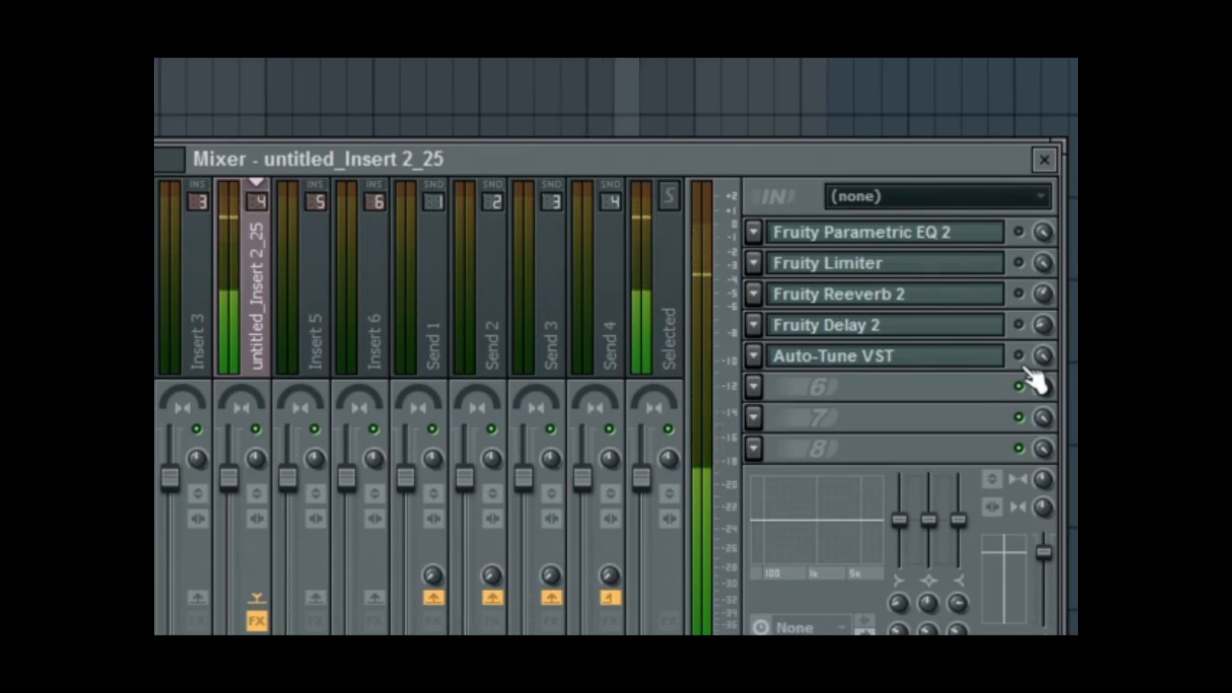
{"action": "left_click", "coordinate": [1019, 355]}
{"action": "left_click", "coordinate": [1019, 324]}
{"action": "left_click", "coordinate": [1019, 293]}
{"action": "left_click", "coordinate": [1019, 234]}
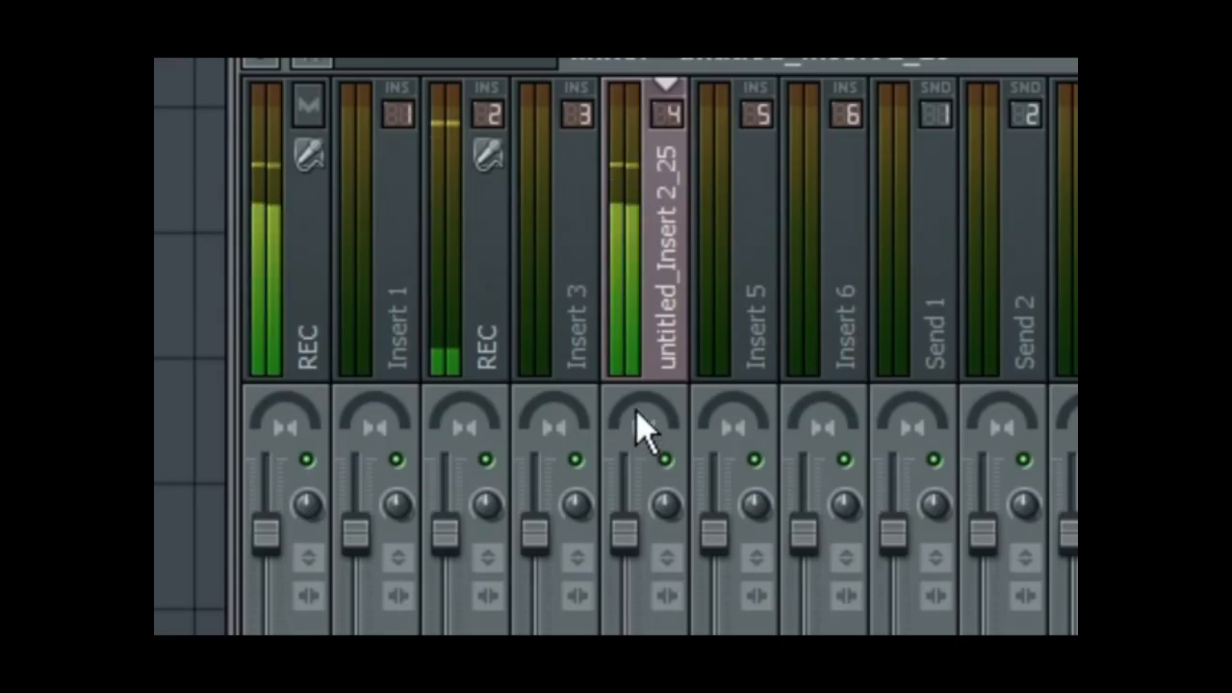
Check the vocal mixer track's panning control while the song plays and stop playback.
{"action": "left_click_drag", "start_coordinate": [574, 406], "coordinate": [575, 397]}
{"action": "mouse_move", "coordinate": [644, 415]}
{"action": "left_mouse_down"}
{"action": "mouse_move", "coordinate": [644, 427]}
{"action": "mouse_move", "coordinate": [644, 405]}
{"action": "mouse_move", "coordinate": [644, 421]}
{"action": "left_mouse_up"}
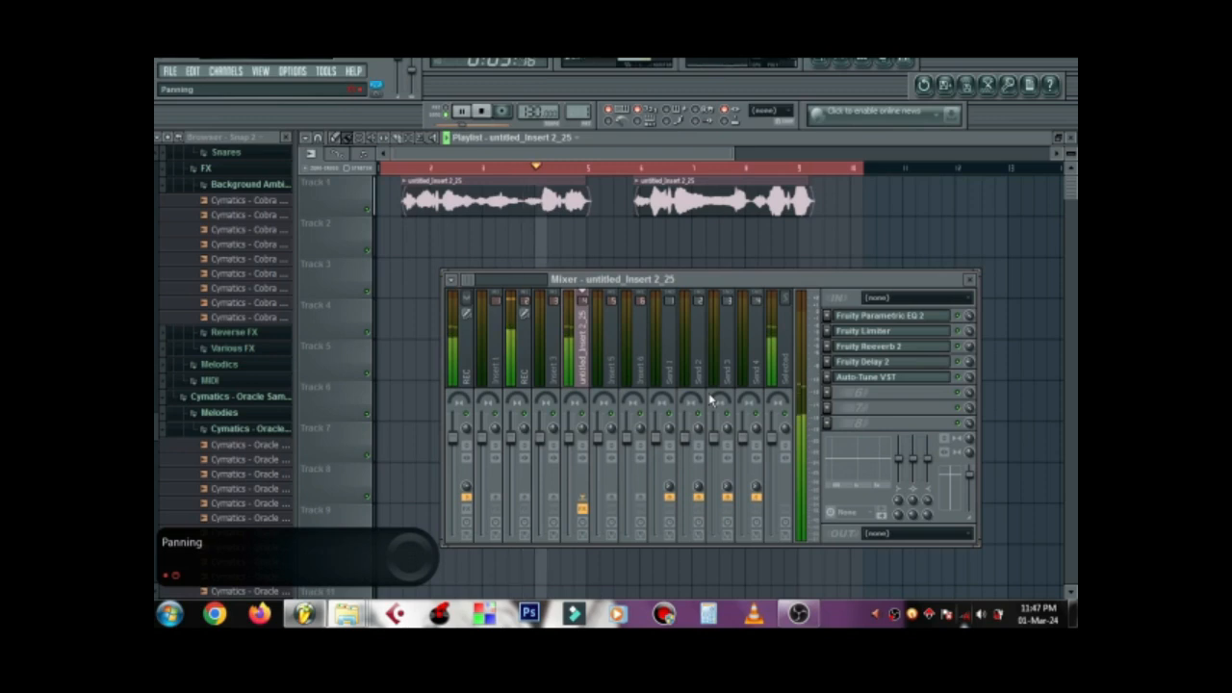
{"action": "key", "text": "space"}
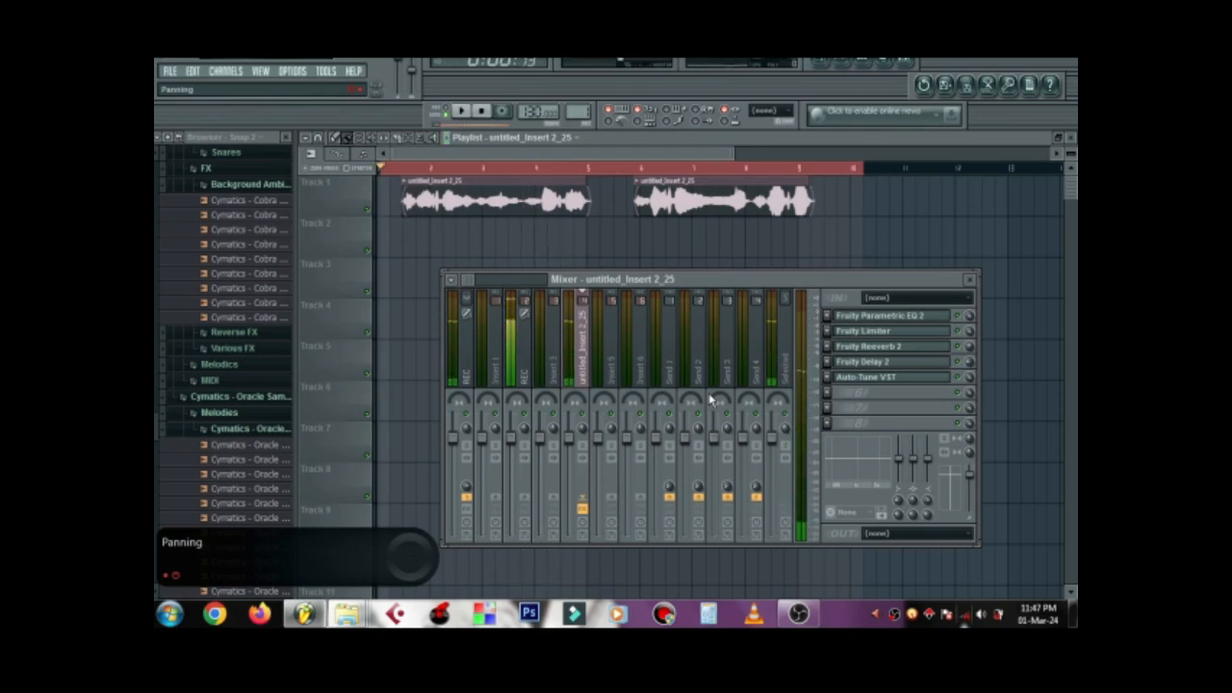